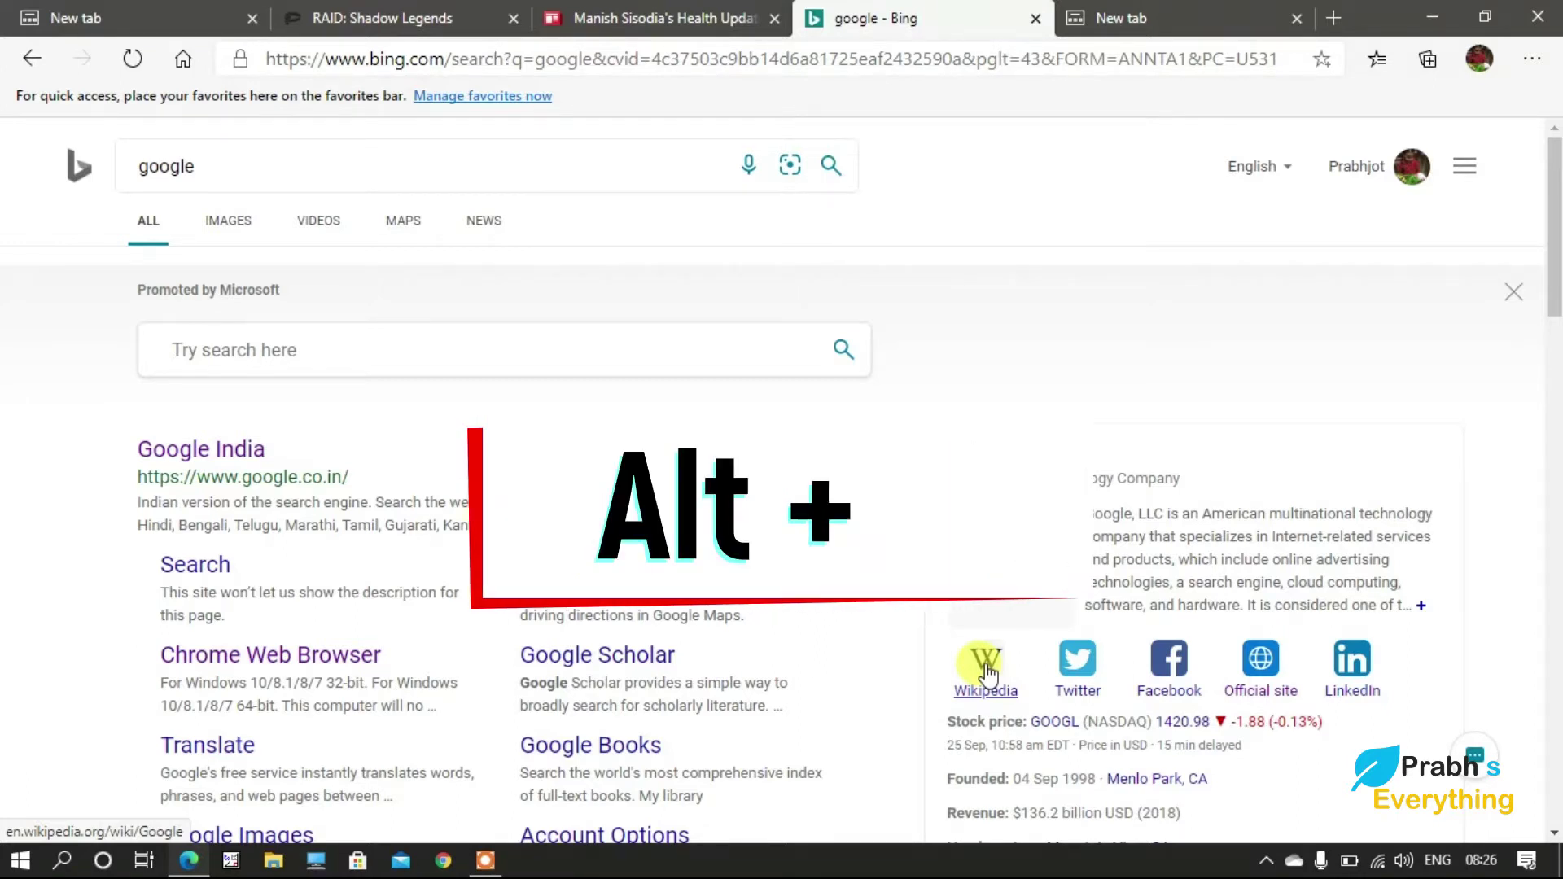
# Step: Select the web address with Alt+D and Ctrl+L, then switch to the health-update article tab
pyautogui.hotkey('alt', 'd')
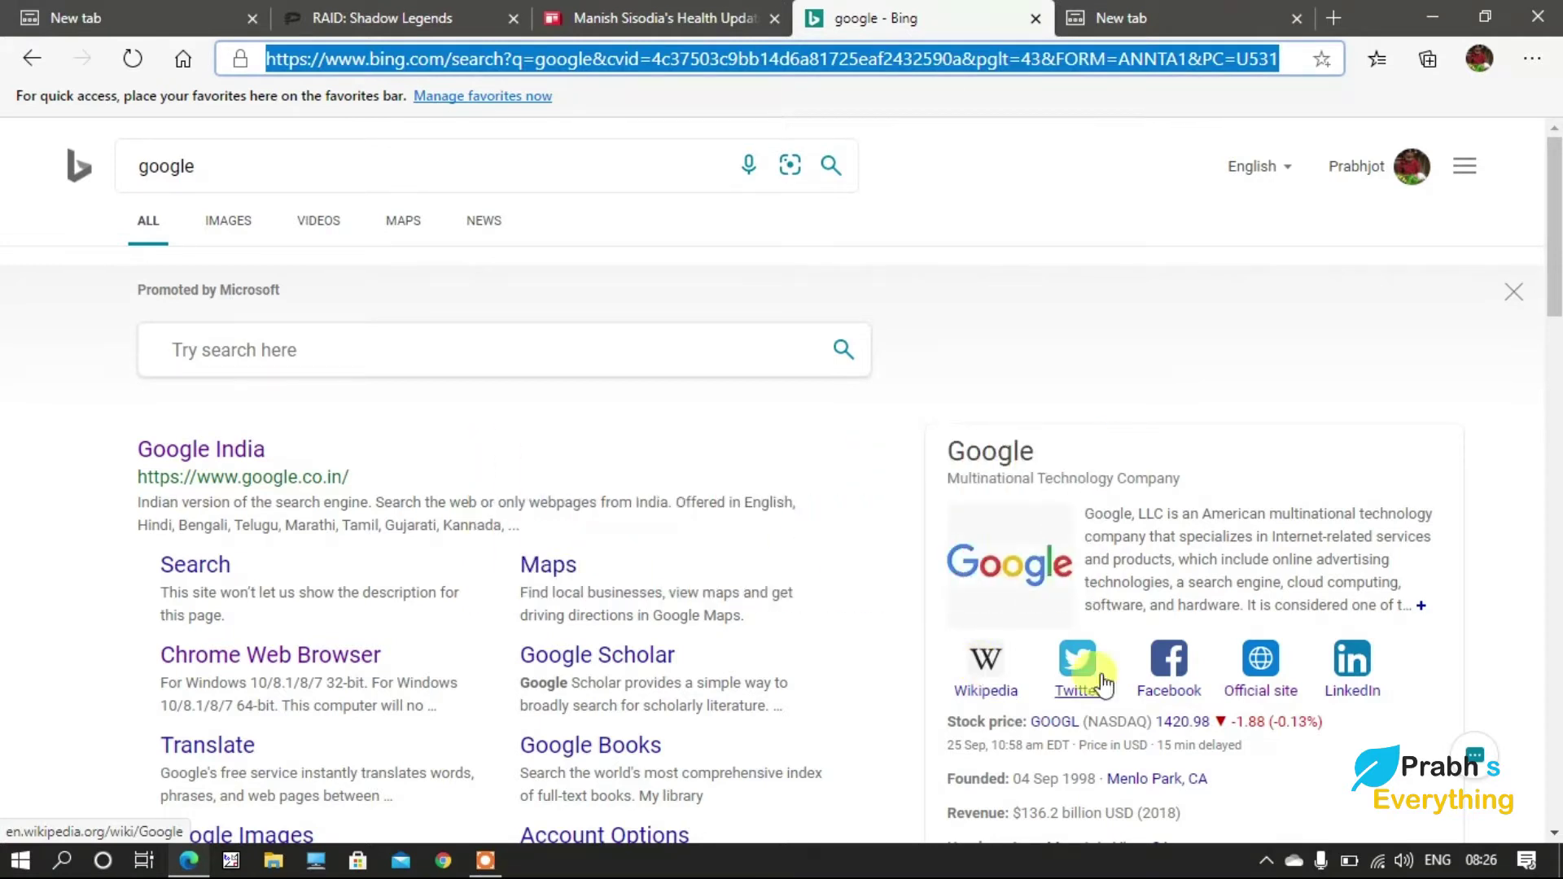
pyautogui.click(1205, 351)
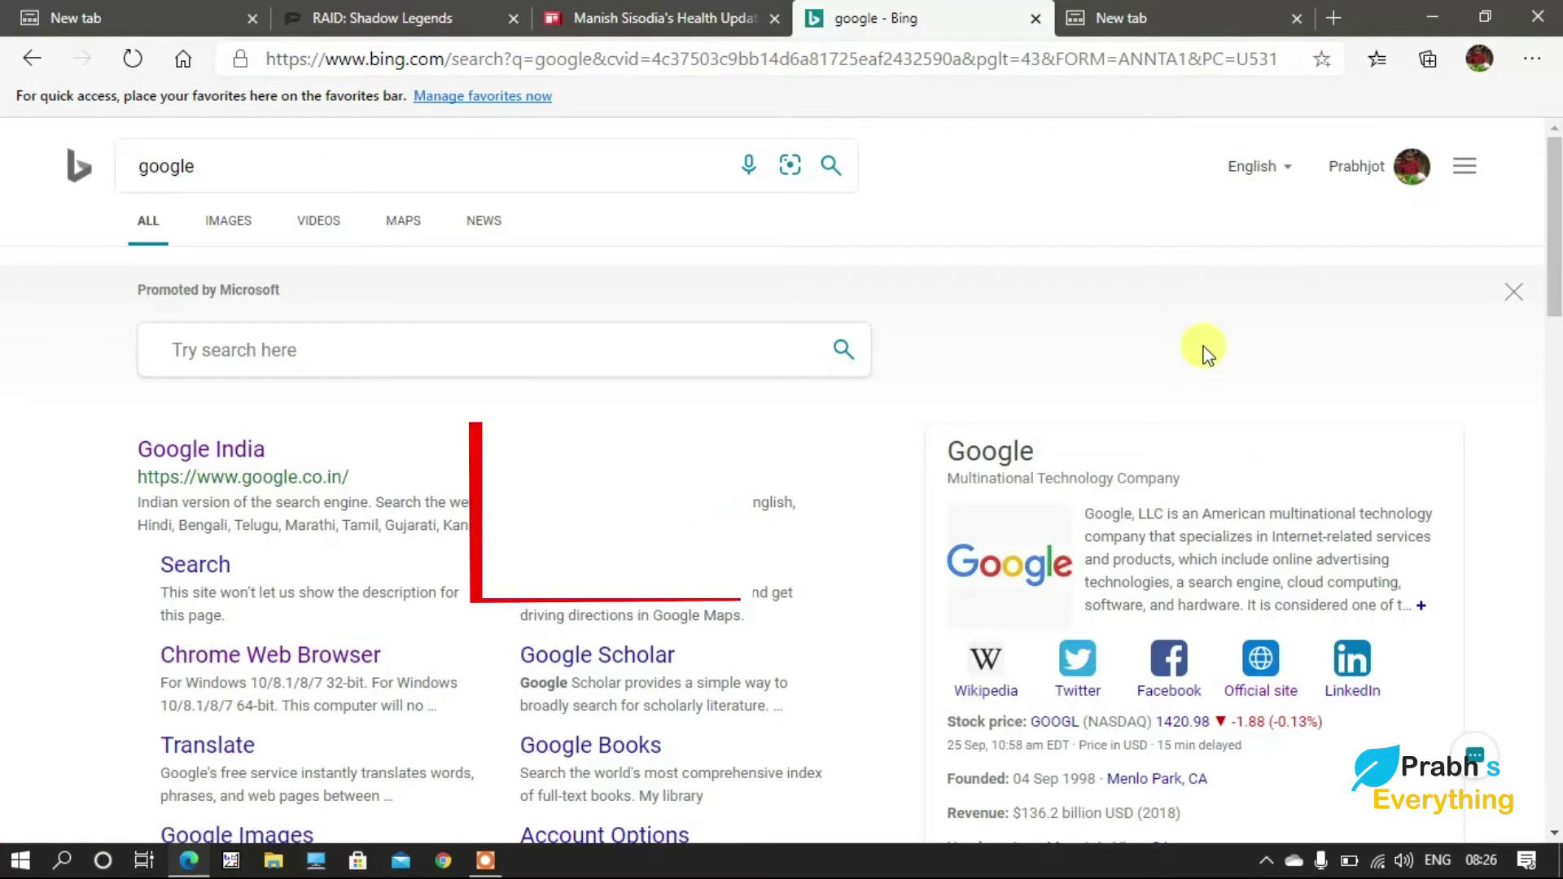
pyautogui.hotkey('ctrl', 'l')
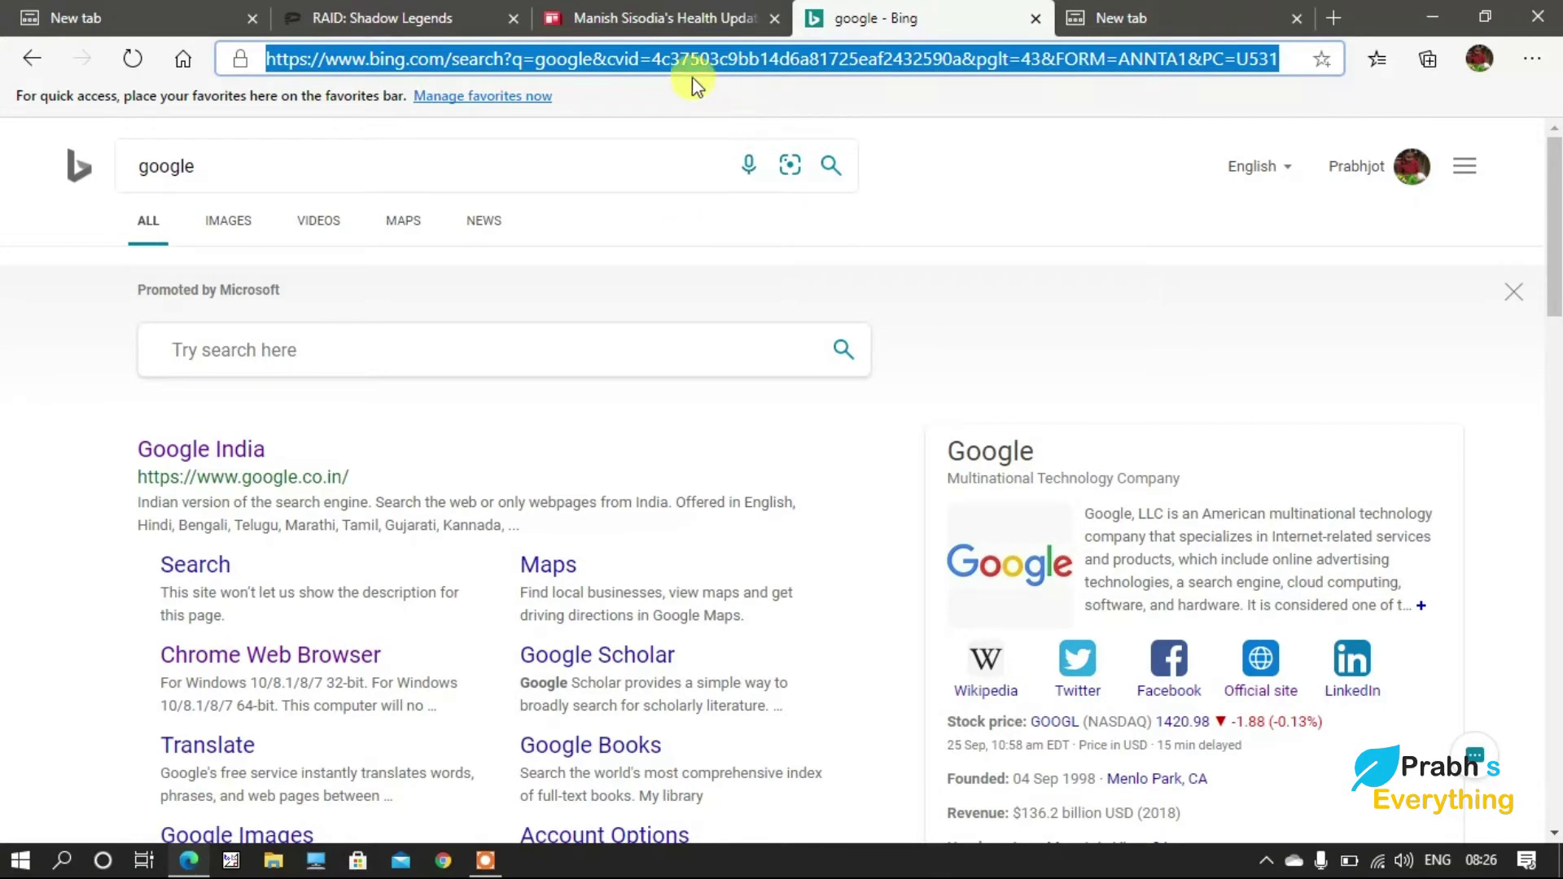
pyautogui.click(676, 20)
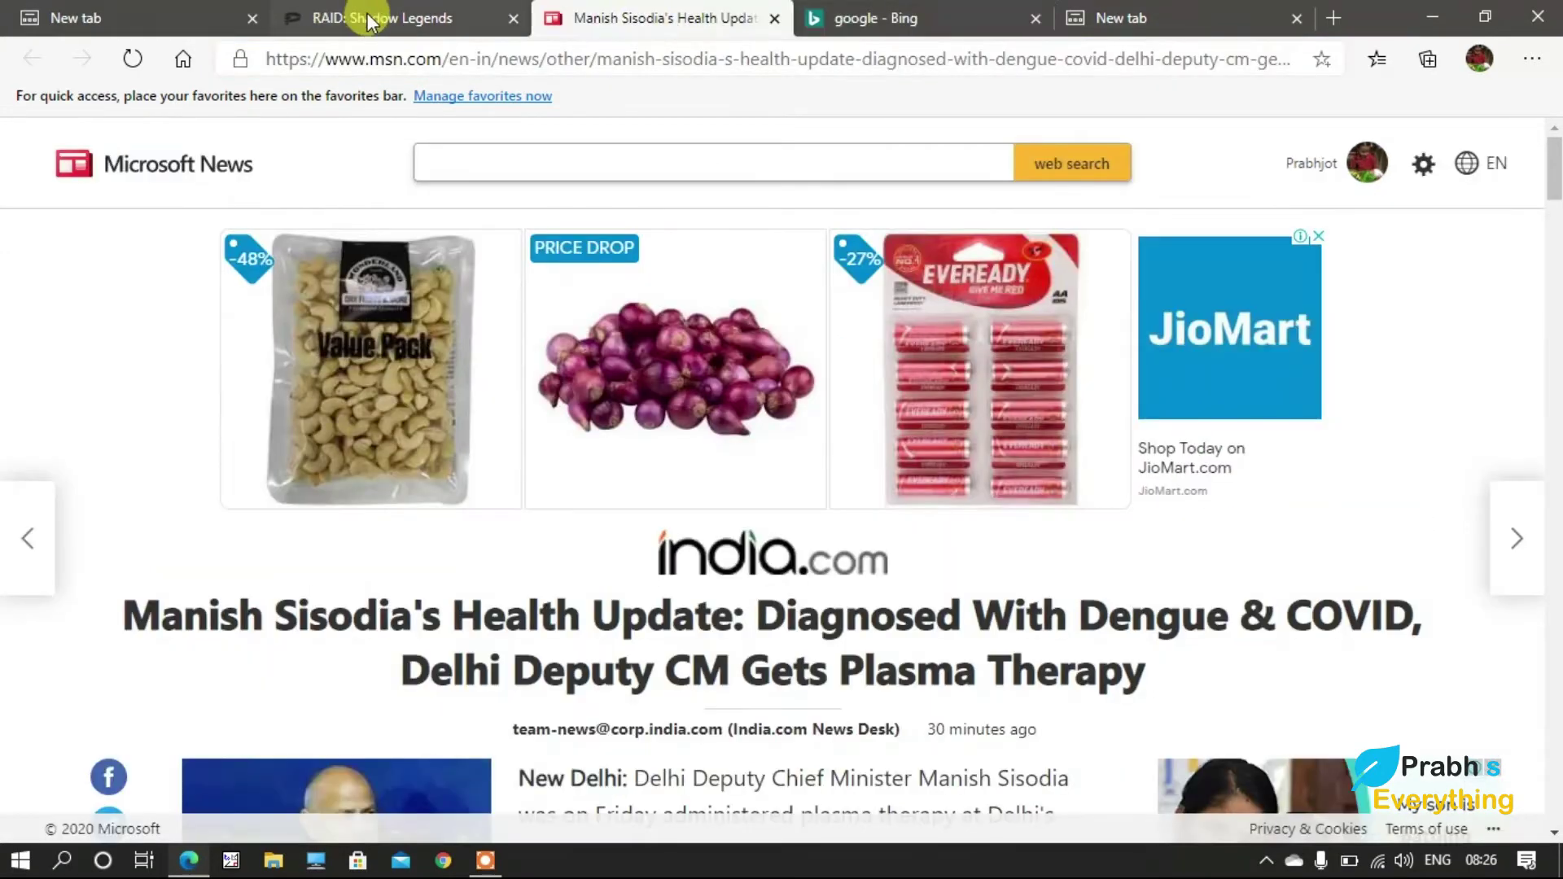
# Step: Click through the RAID: Shadow Legends, New tab and news article tabs
pyautogui.click(367, 16)
pyautogui.click(154, 16)
pyautogui.click(619, 15)
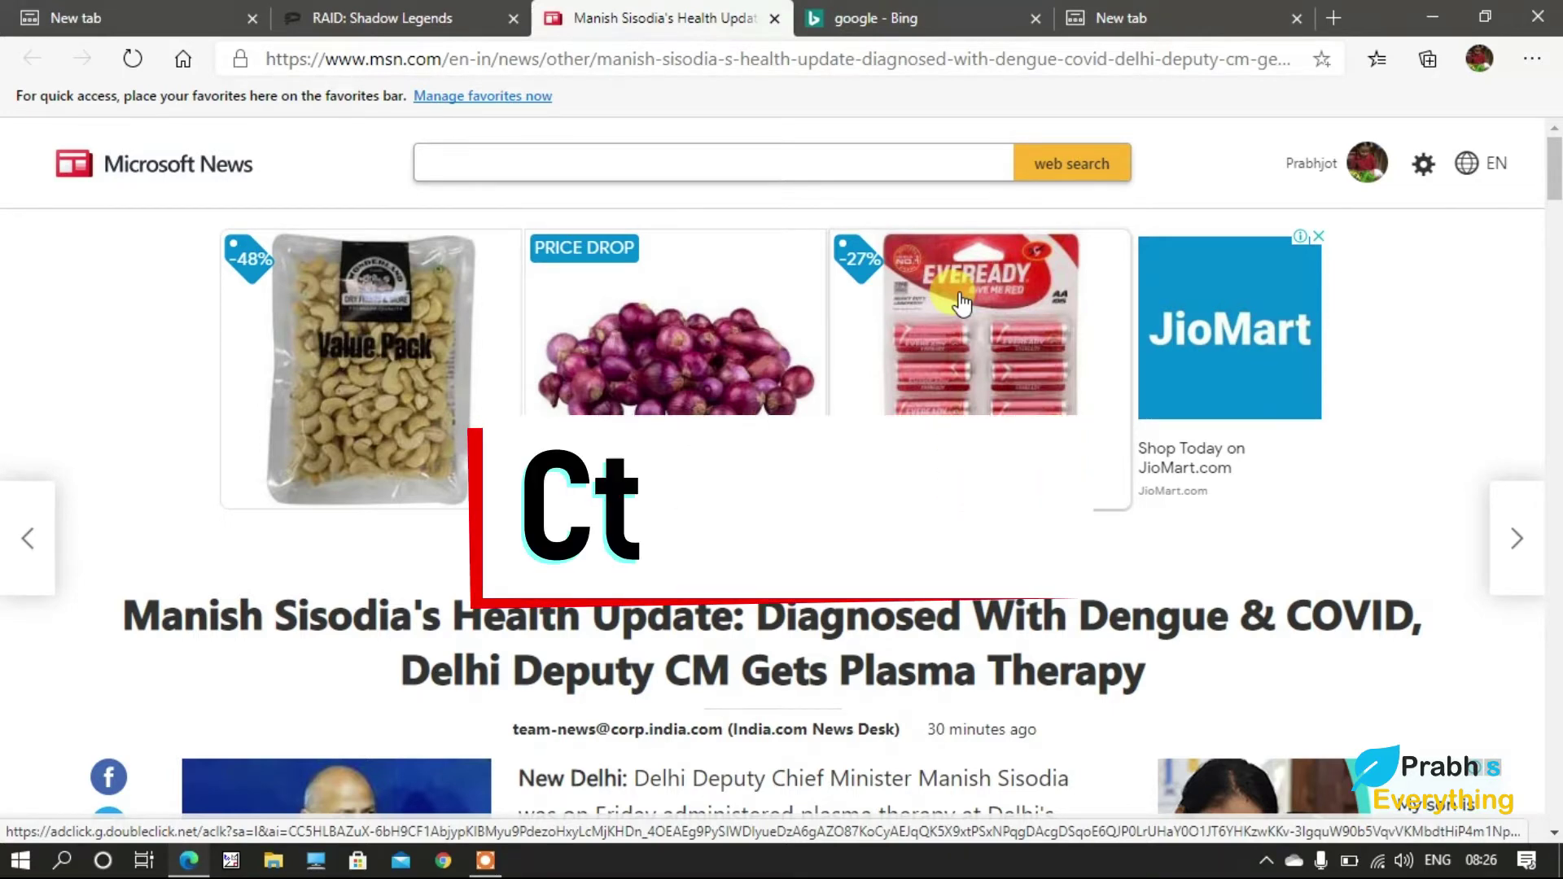
# Step: Cycle the tabs with Ctrl+Tab to RAID: Shadow Legends, then open a new blank tab
pyautogui.hotkey('ctrl', 'Tab')
pyautogui.hotkey('ctrl', 'Tab')
pyautogui.hotkey('ctrl', 'Tab')
pyautogui.hotkey('ctrl', 'Tab')
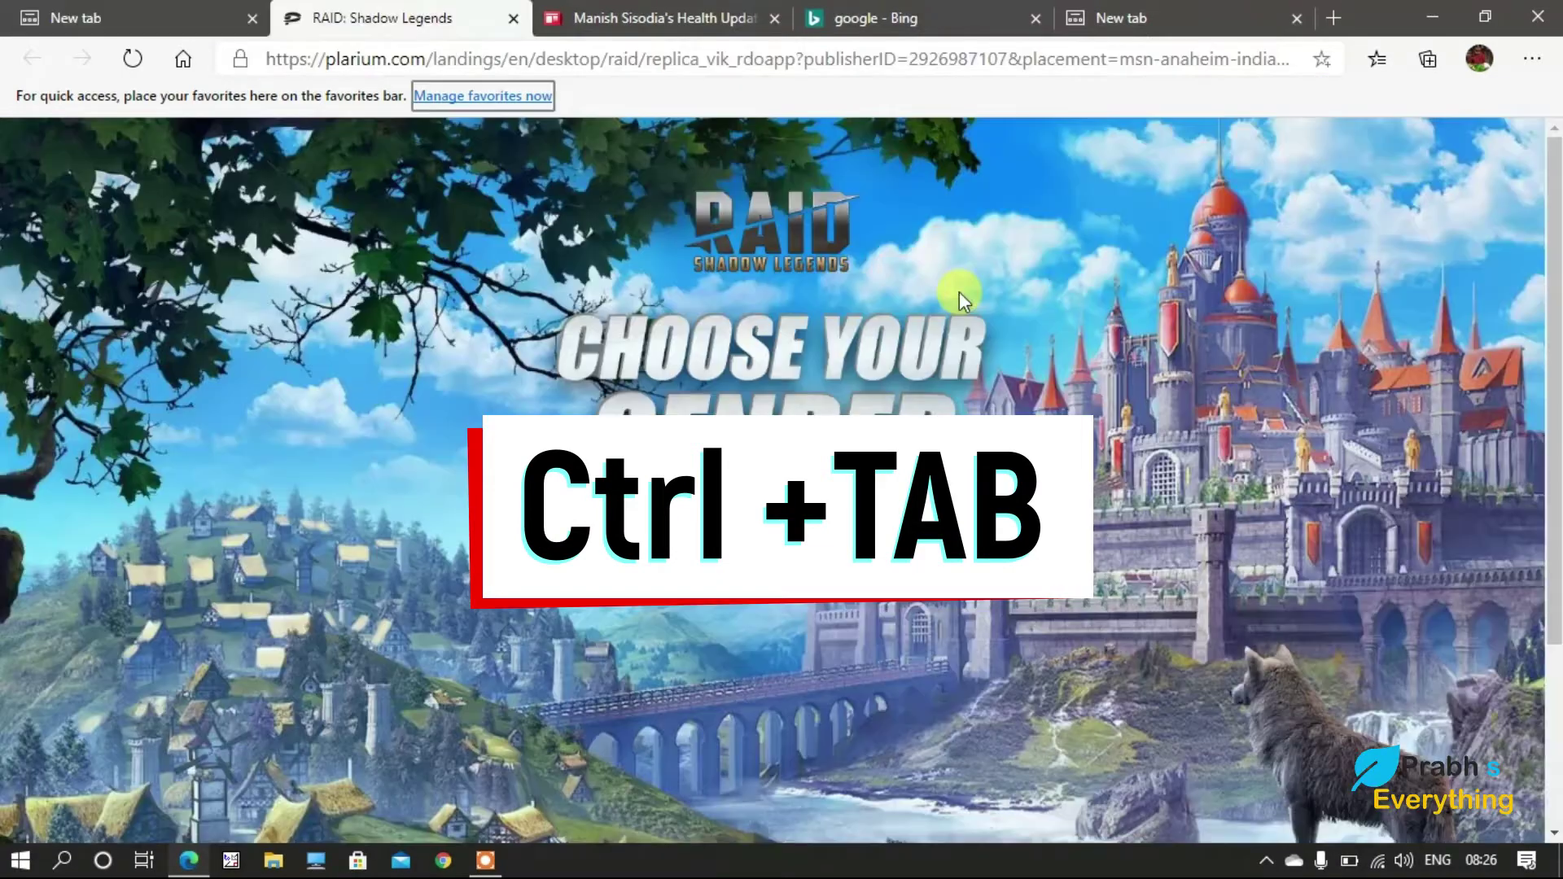
pyautogui.hotkey('ctrl', 'Tab')
pyautogui.hotkey('ctrl', 'Tab')
pyautogui.hotkey('ctrl', 'Tab')
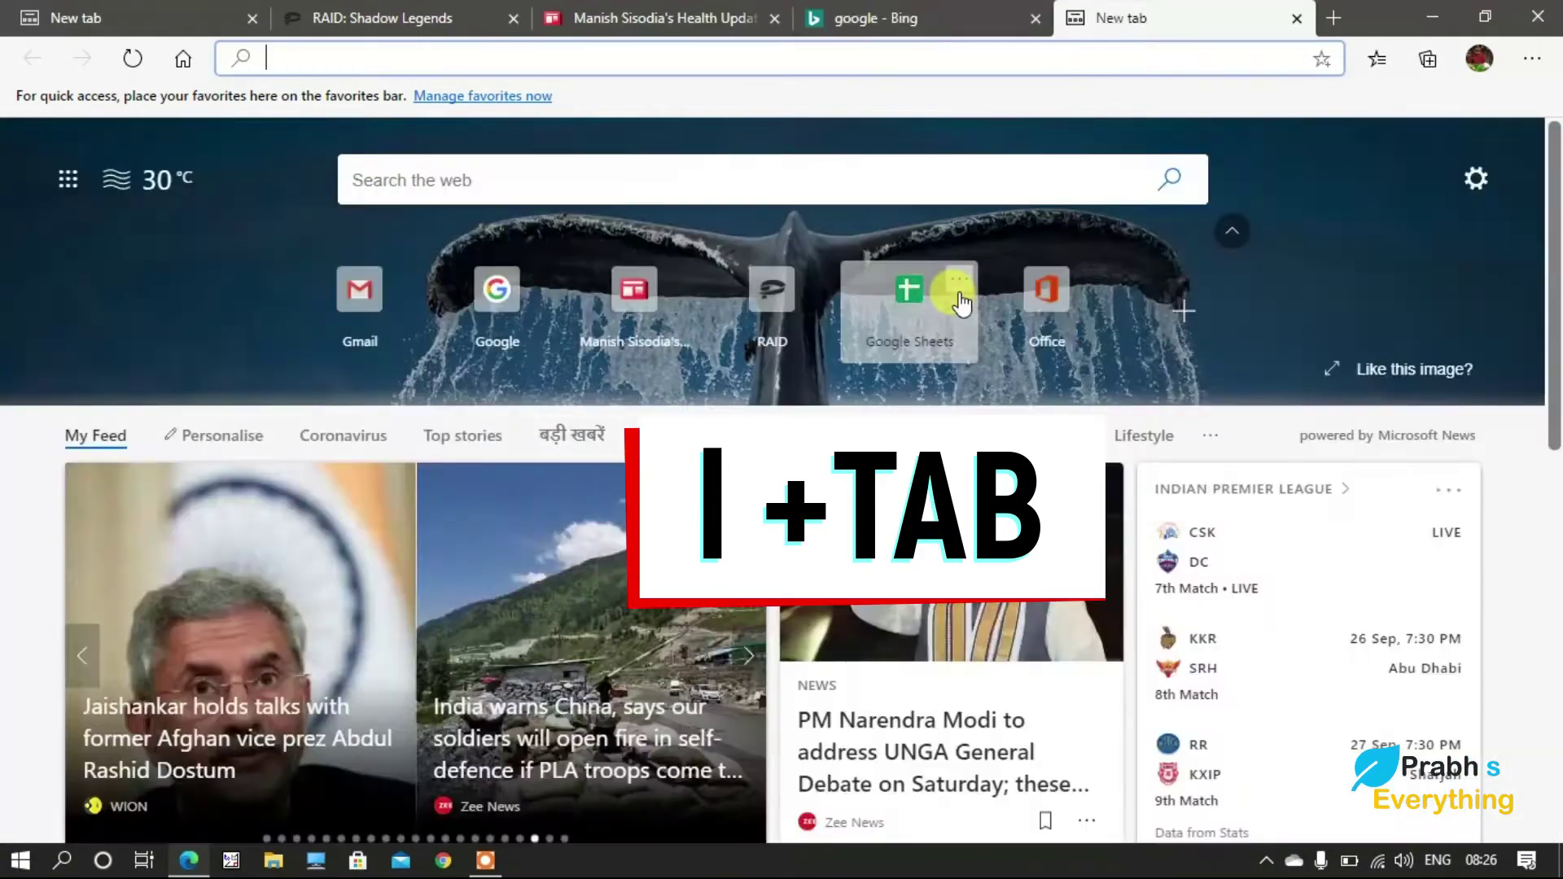
pyautogui.hotkey('ctrl', 'Tab')
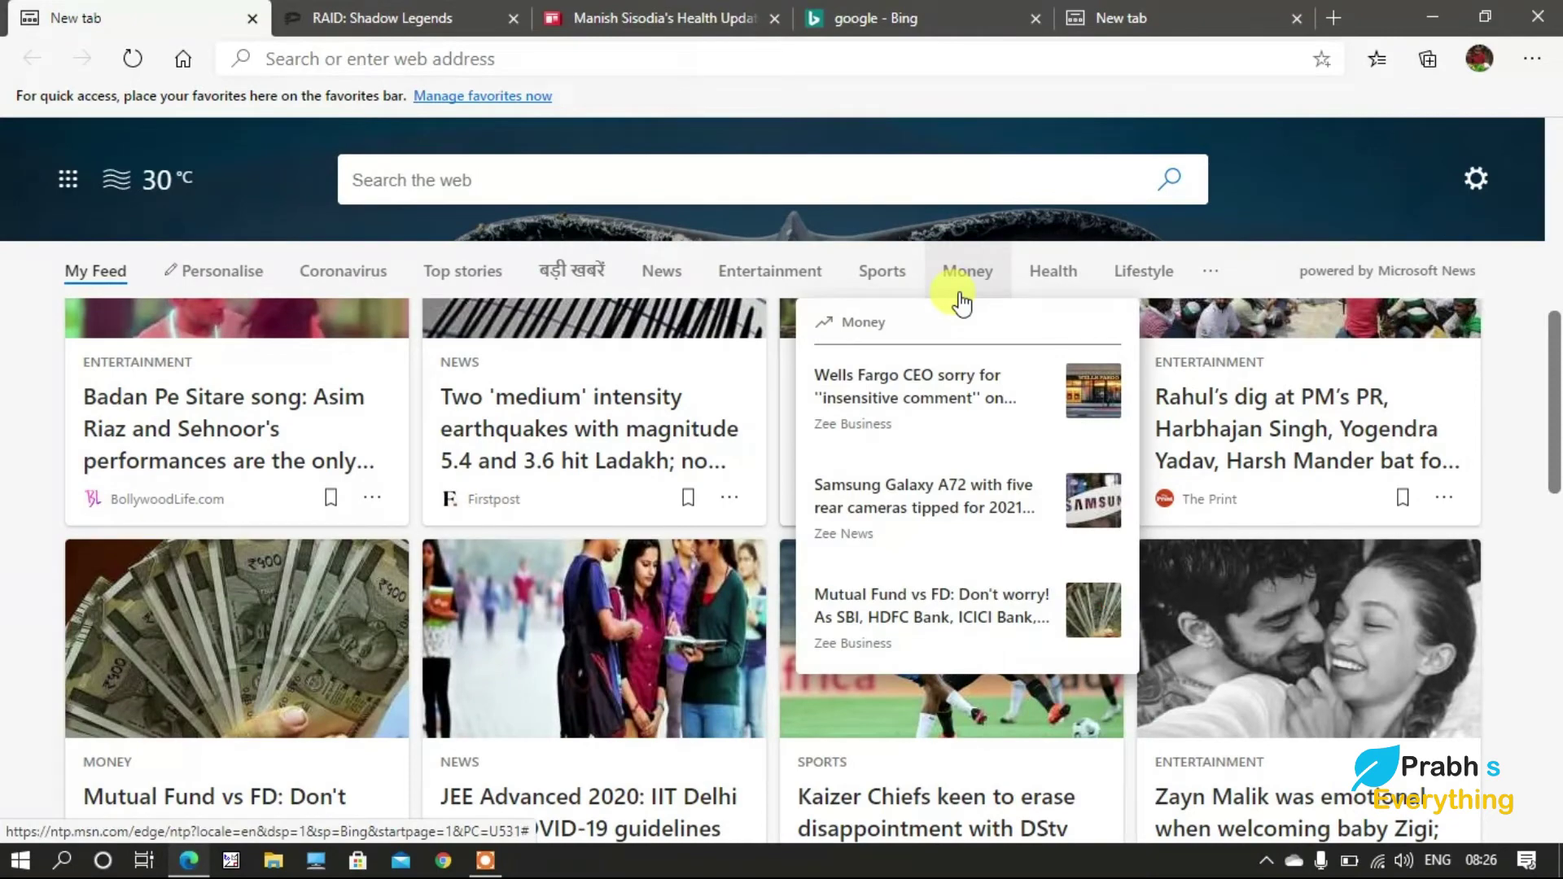
pyautogui.hotkey('ctrl', 'Tab')
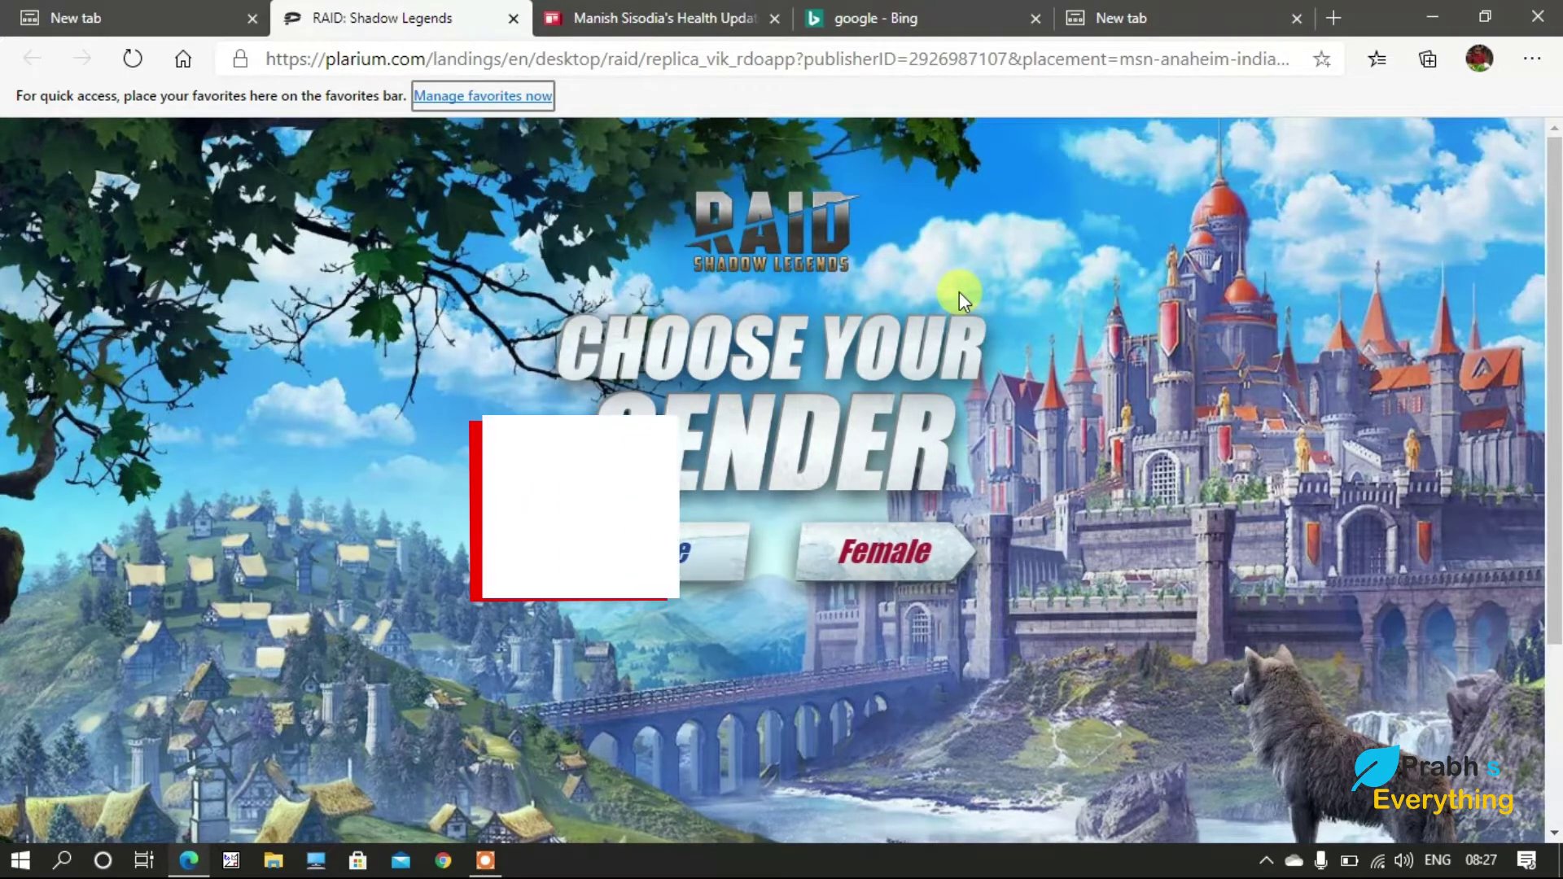
pyautogui.hotkey('ctrl', 't')
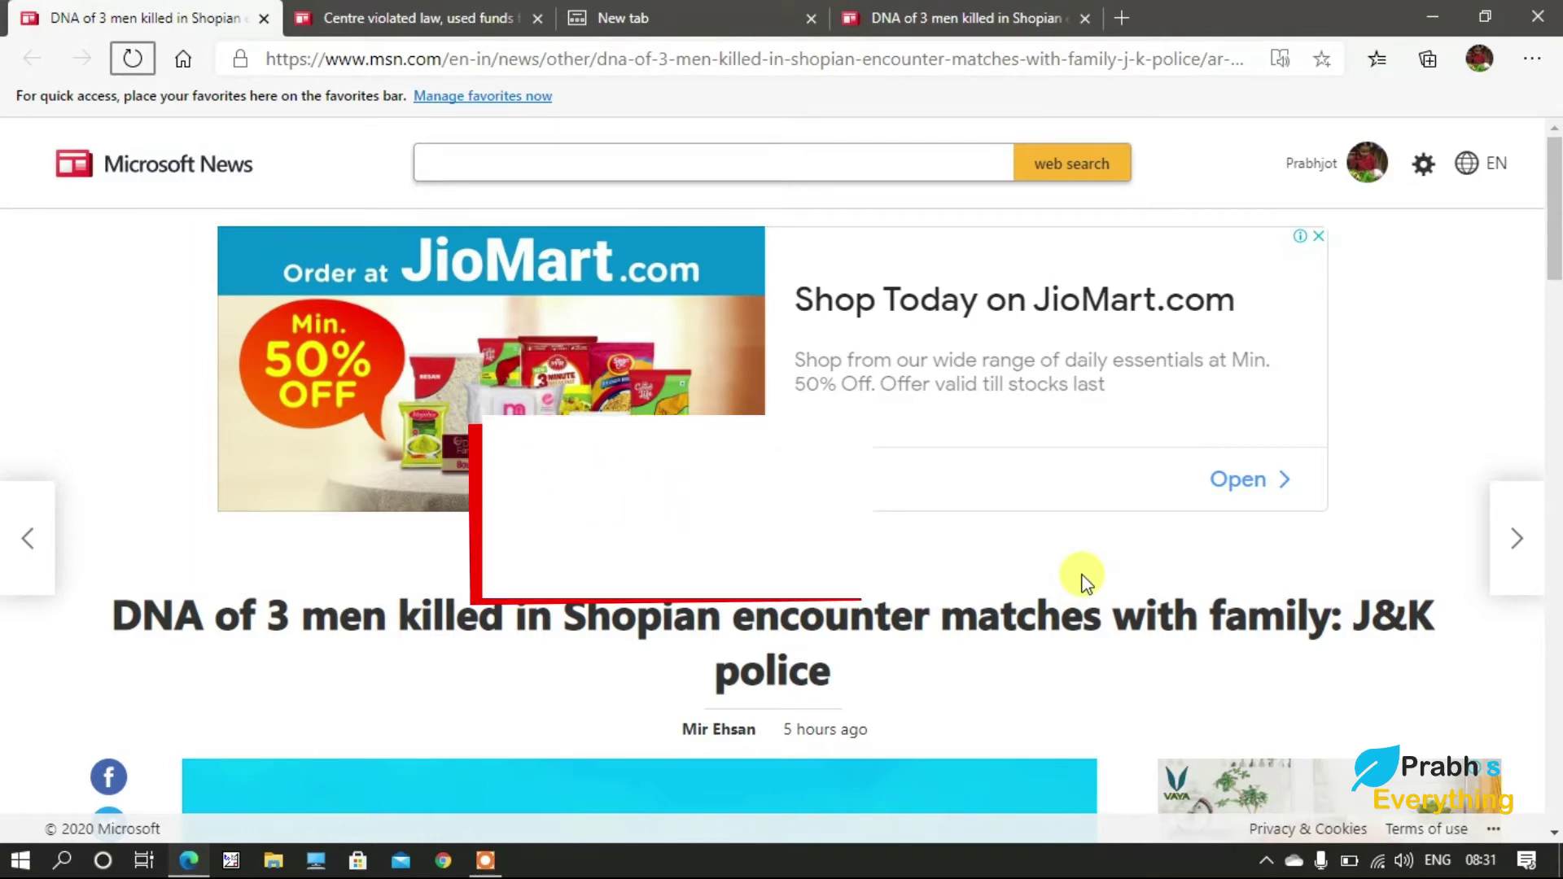
# Step: Hide the favorites bar above the Shopian DNA article with Ctrl+Shift+B
pyautogui.hotkey('ctrl', 'shift', 'b')
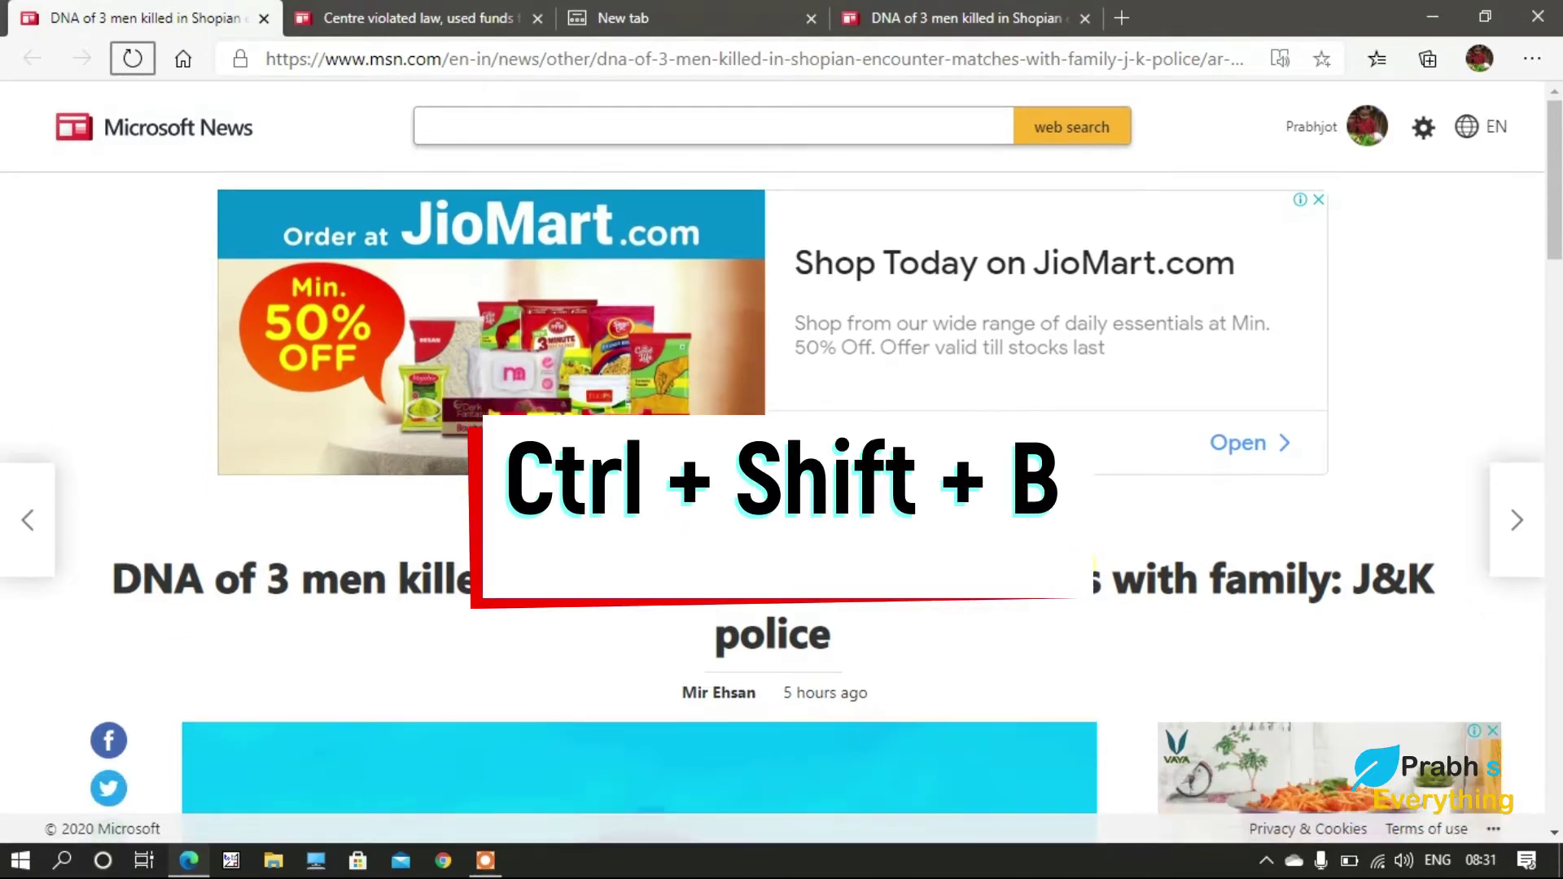
# Step: Show and hide the favorites bar again, then zoom in on the Shopian article
pyautogui.hotkey('ctrl', 'shift', 'b')
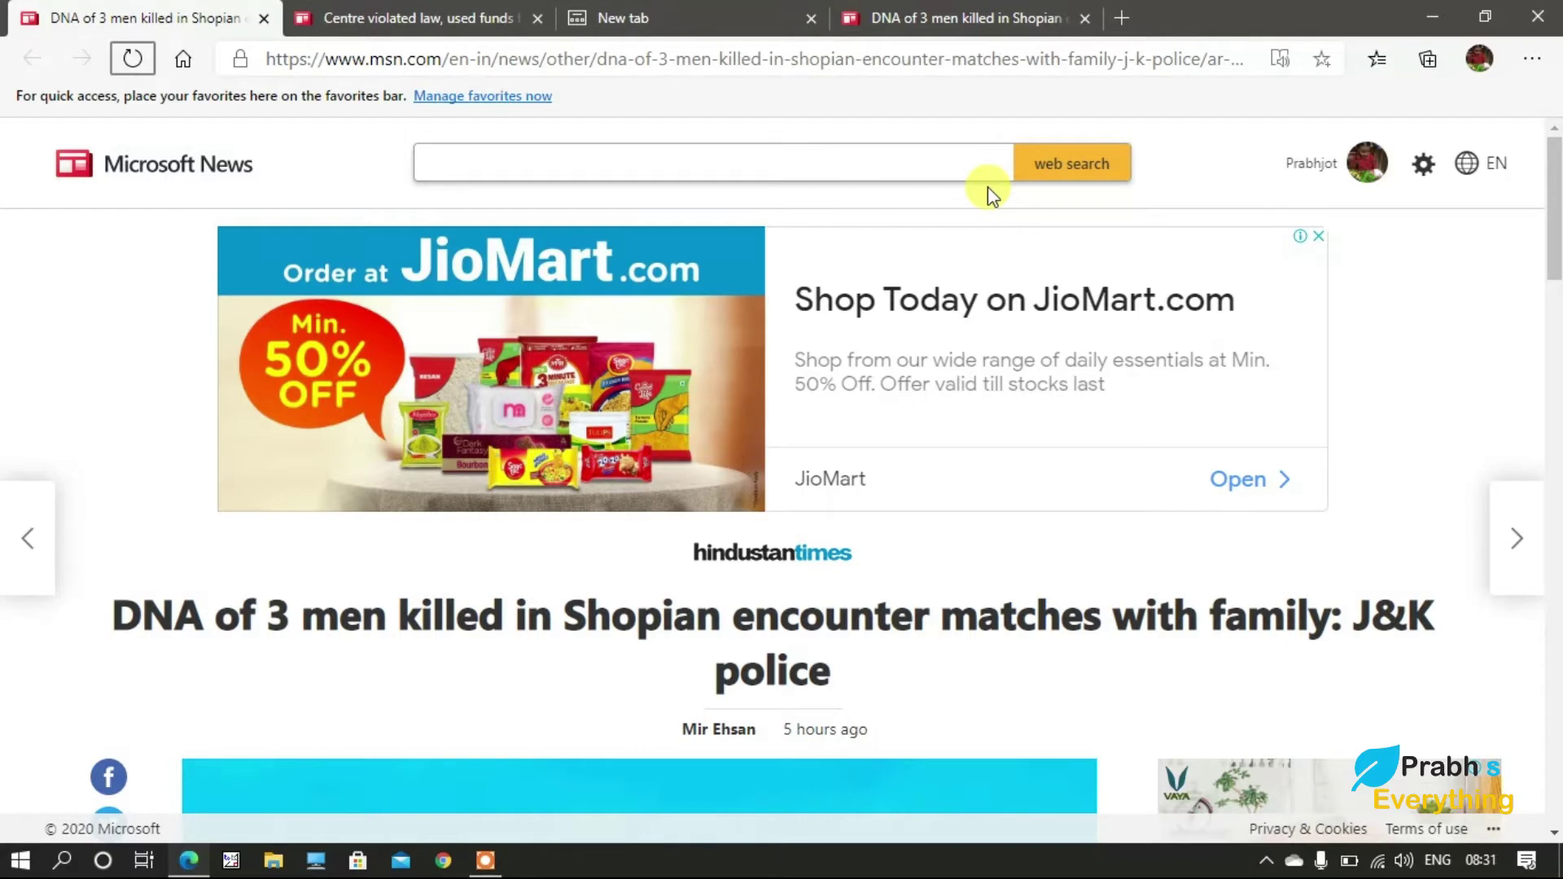
pyautogui.hotkey('ctrl', 'shift', 'b')
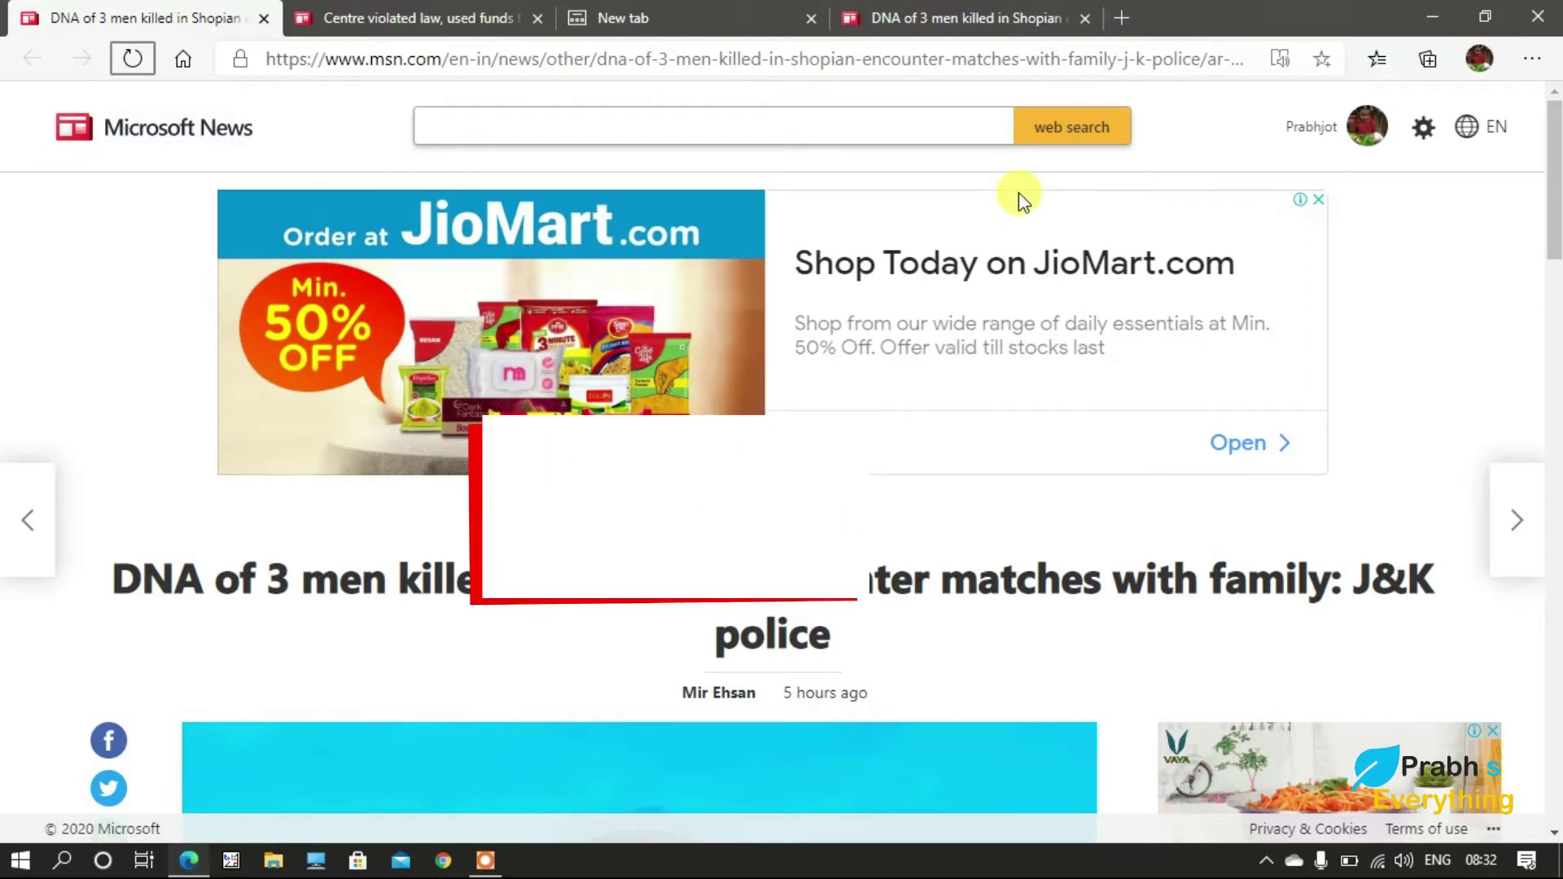
pyautogui.hotkey('ctrl', '+')
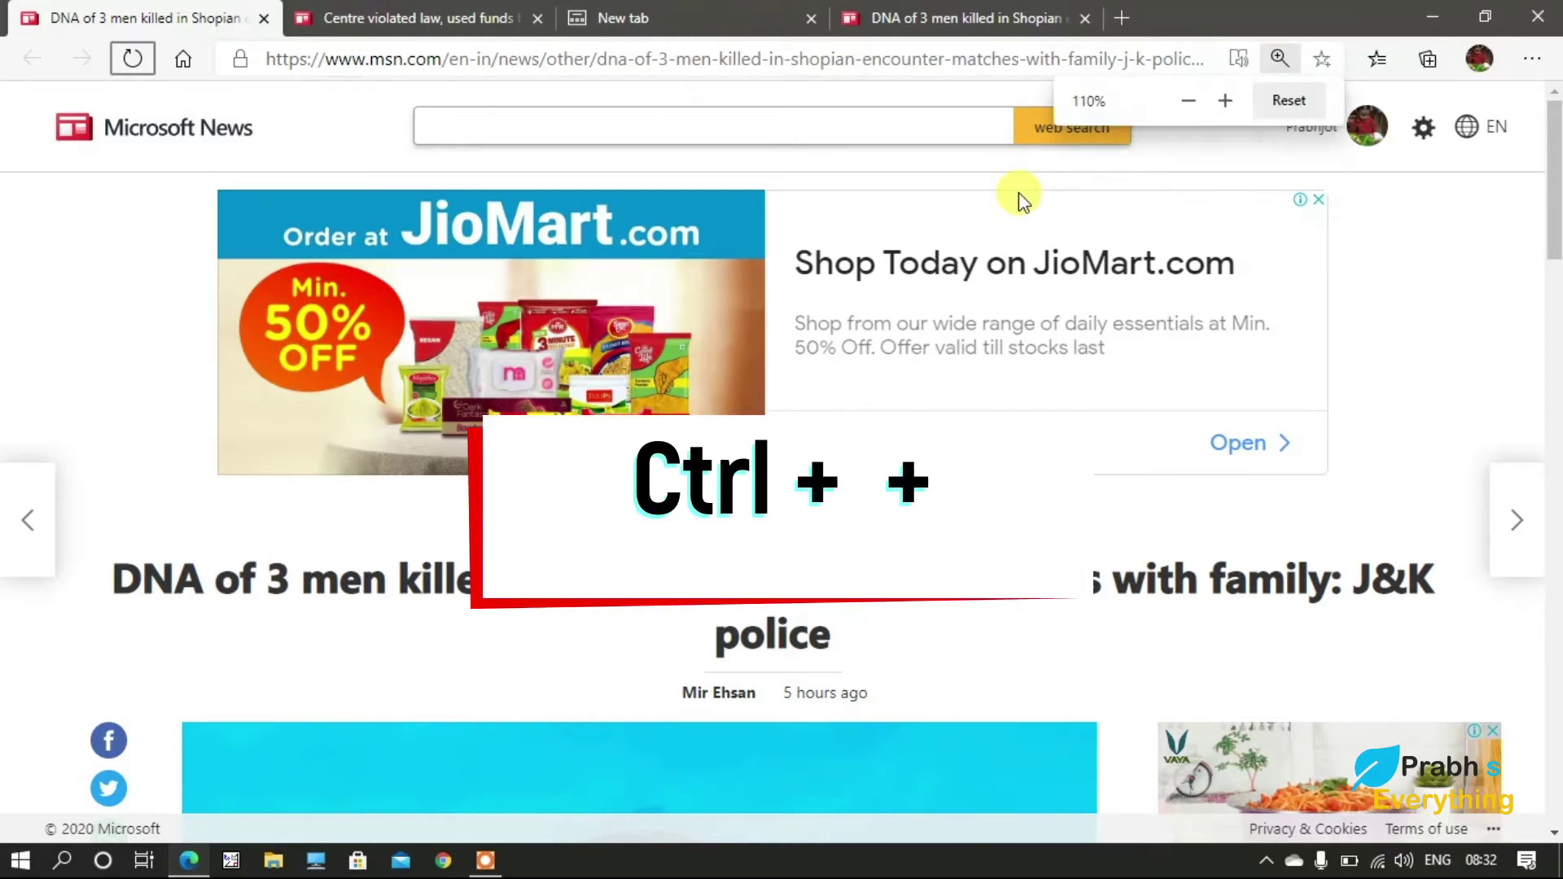
# Step: Zoom the Shopian article in once more, then out three steps back to 100%
pyautogui.hotkey('ctrl', '+')
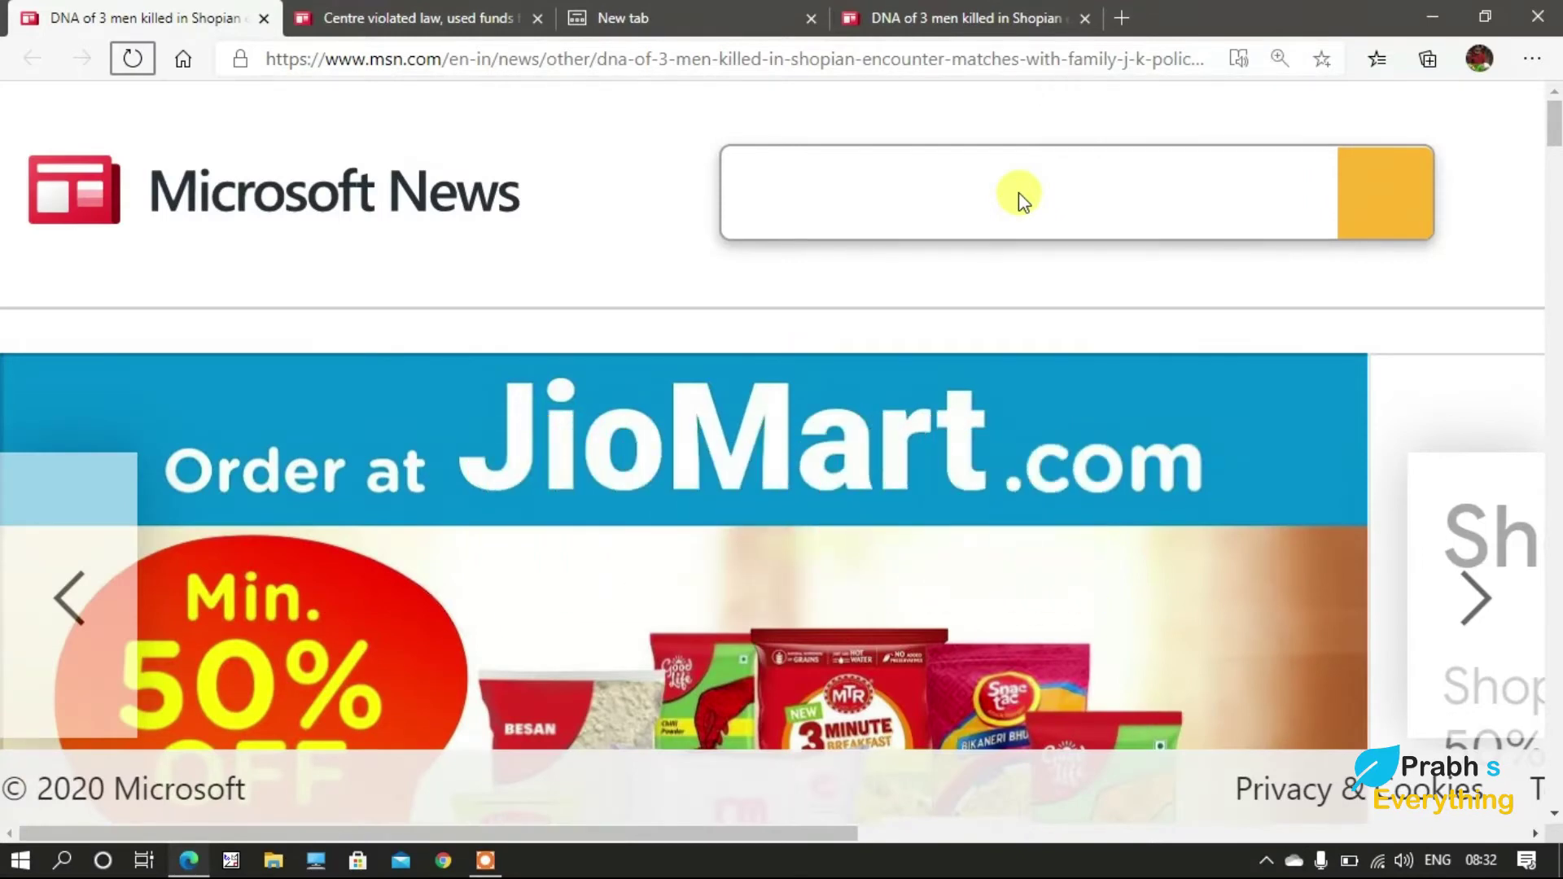
pyautogui.hotkey('ctrl', '-')
pyautogui.hotkey('ctrl', '-')
pyautogui.hotkey('ctrl', '-')
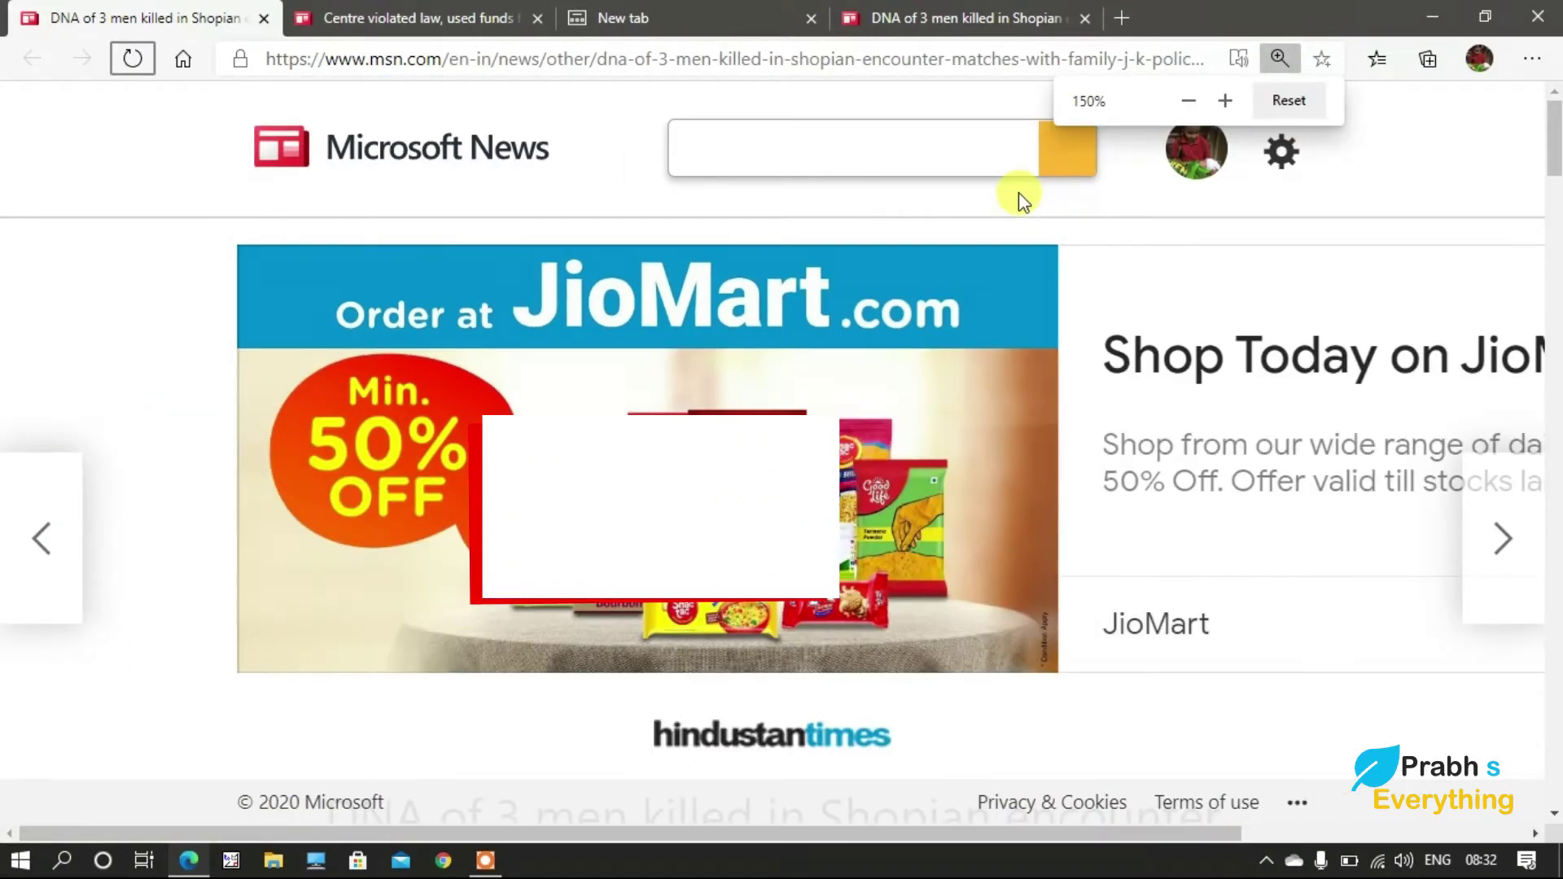
pyautogui.hotkey('ctrl', '-')
pyautogui.hotkey('ctrl', '-')
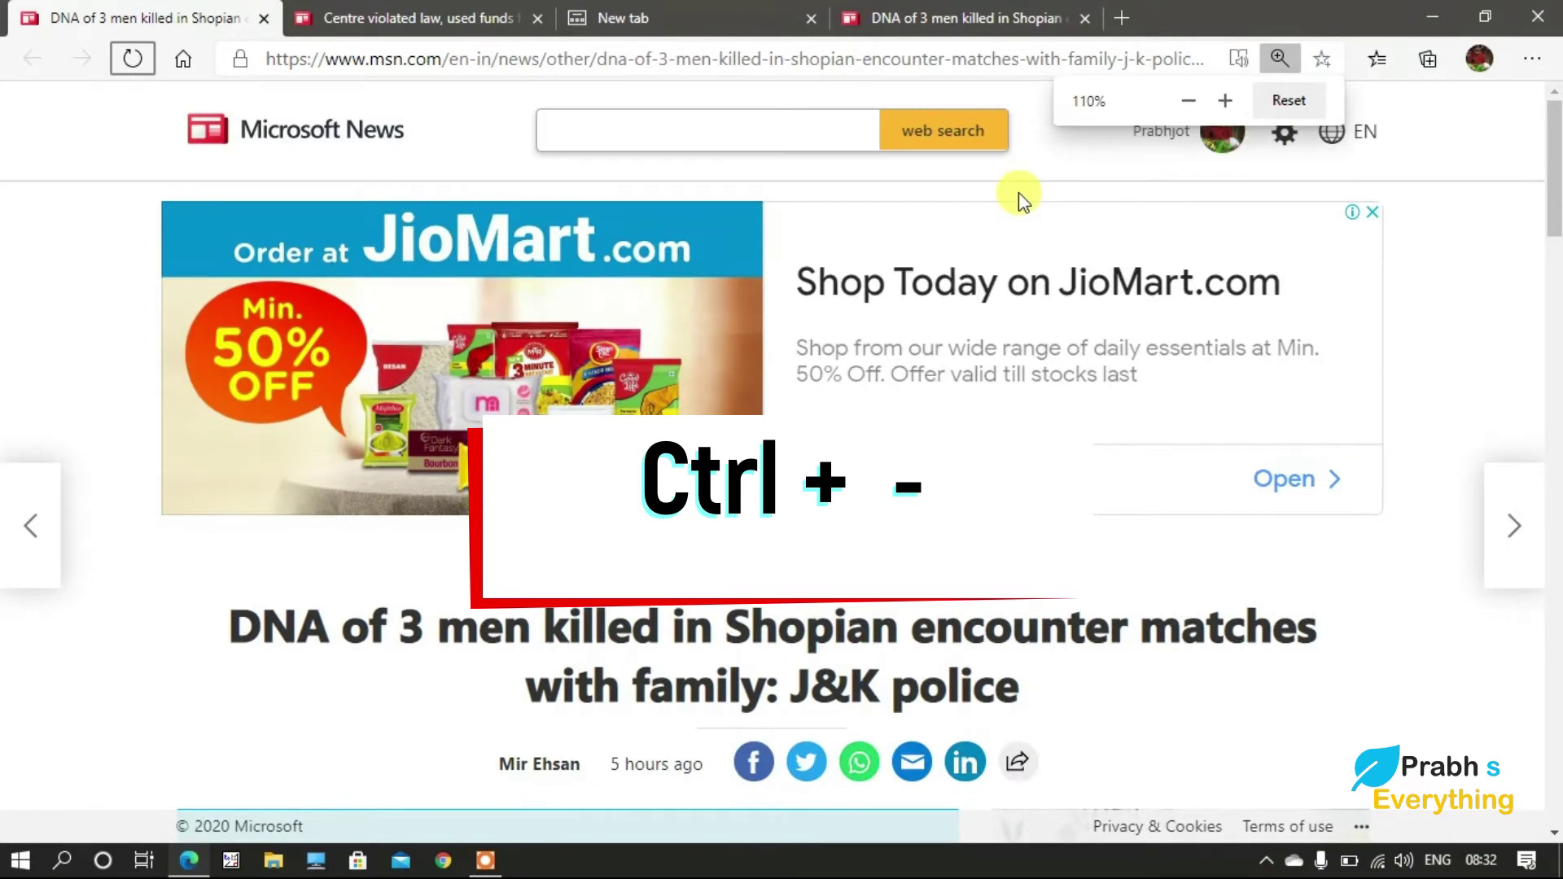
pyautogui.hotkey('ctrl', '-')
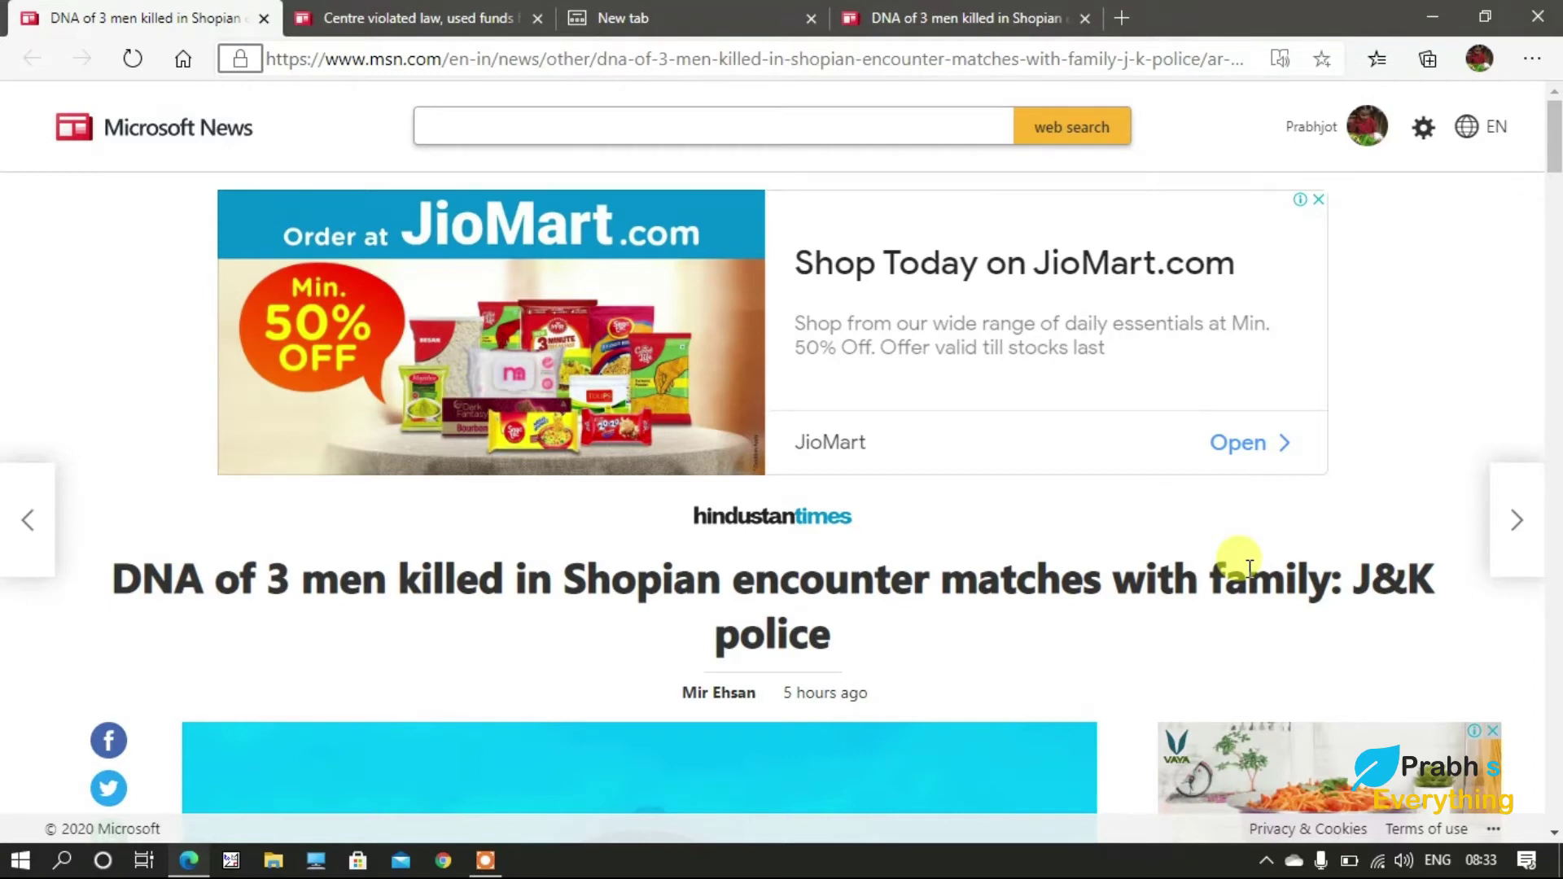
# Step: Reload the Shopian article with F5 and Ctrl+R, then close its tab with Ctrl+W
pyautogui.press('F5')
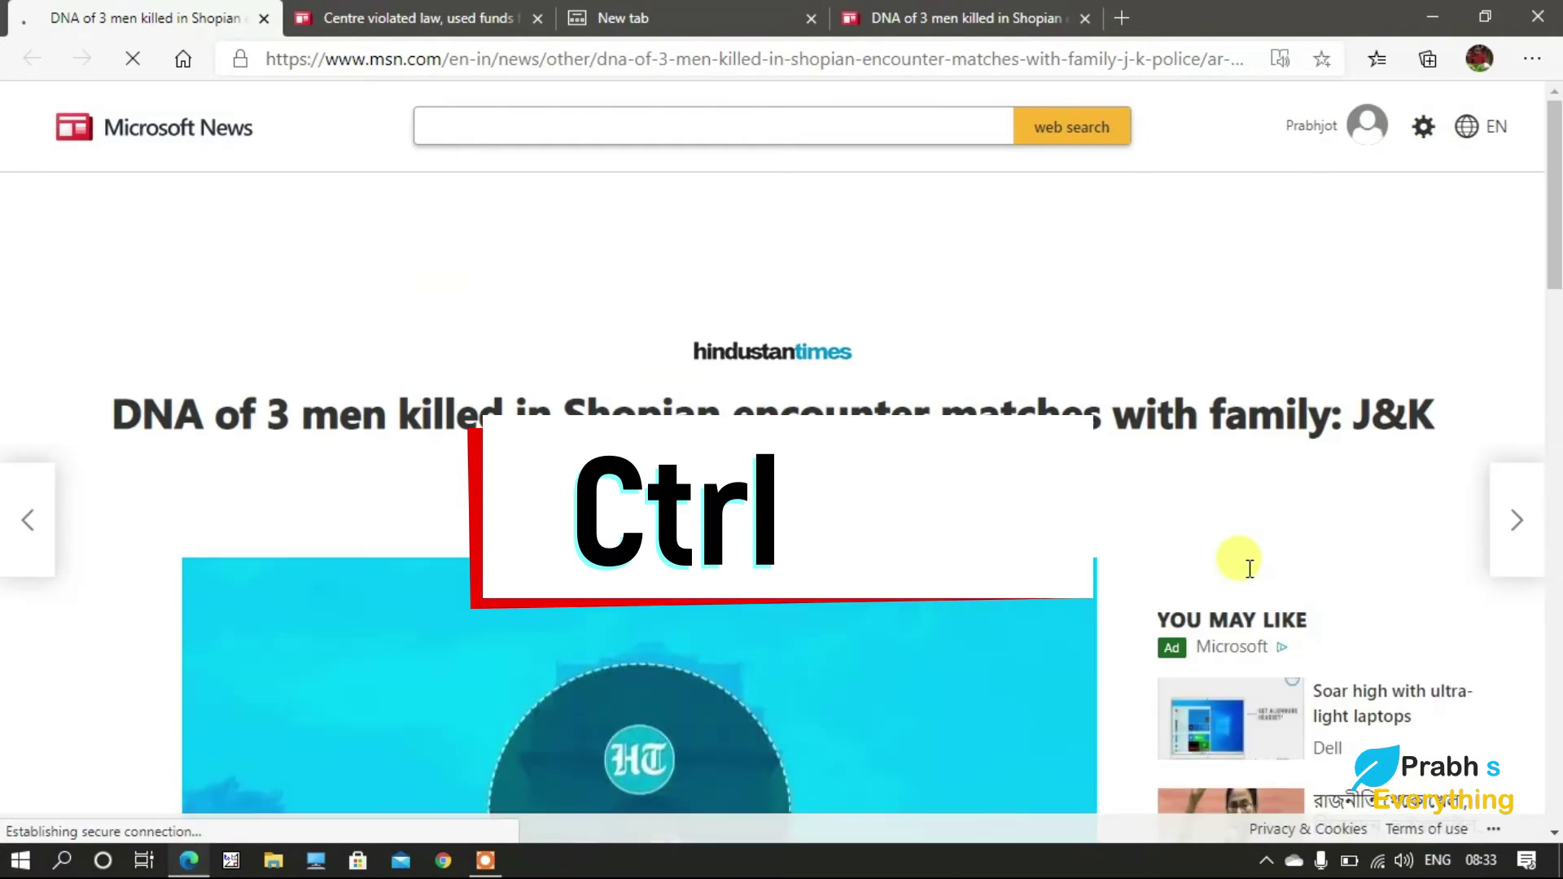
pyautogui.hotkey('ctrl', 'r')
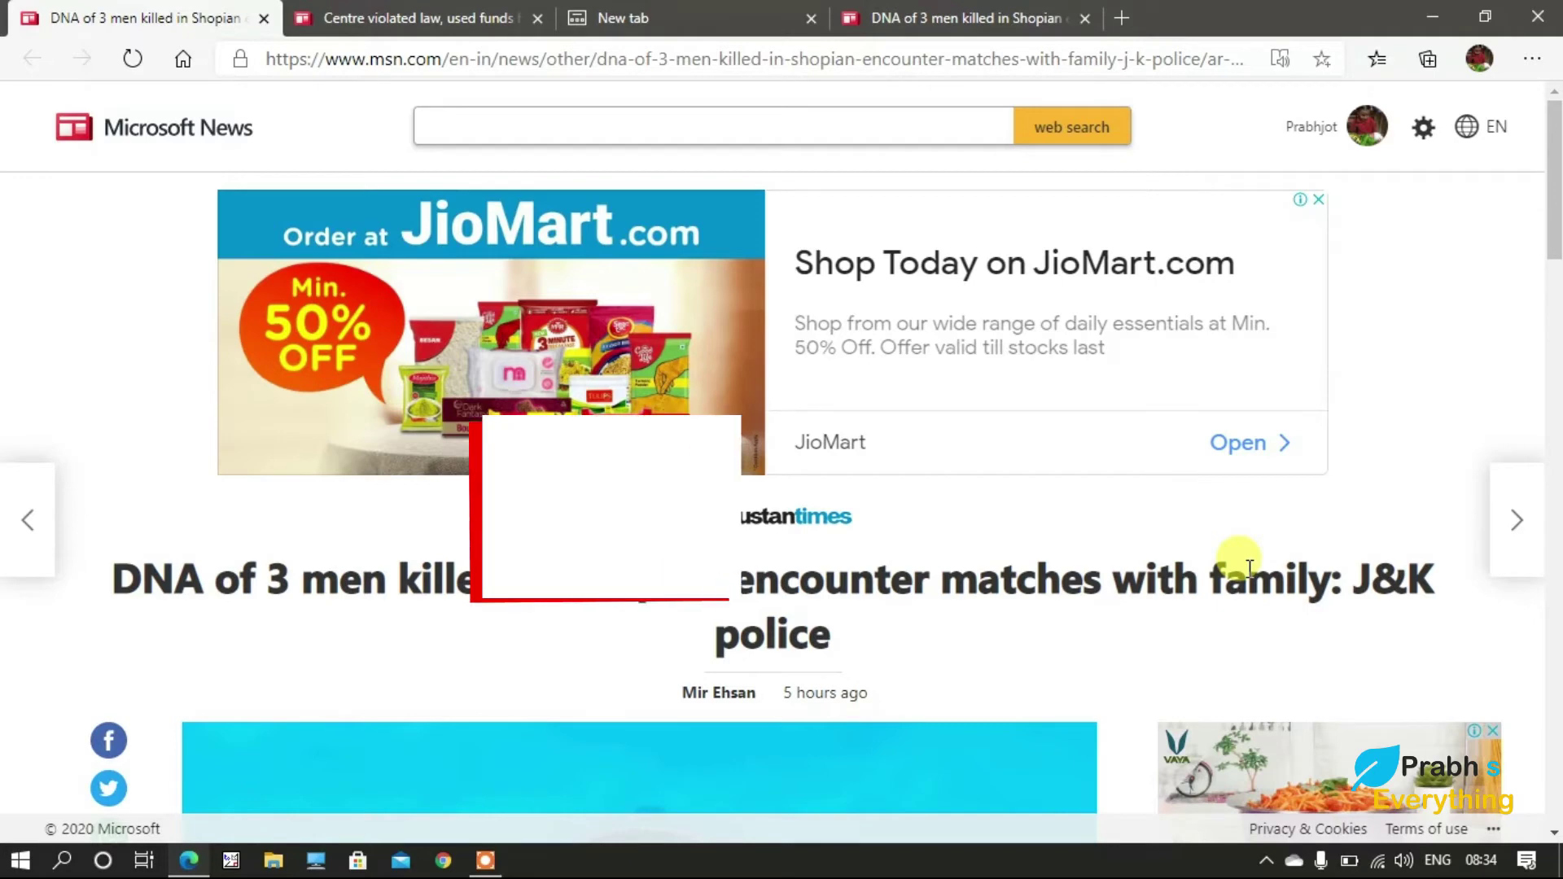
pyautogui.hotkey('ctrl', 'w')
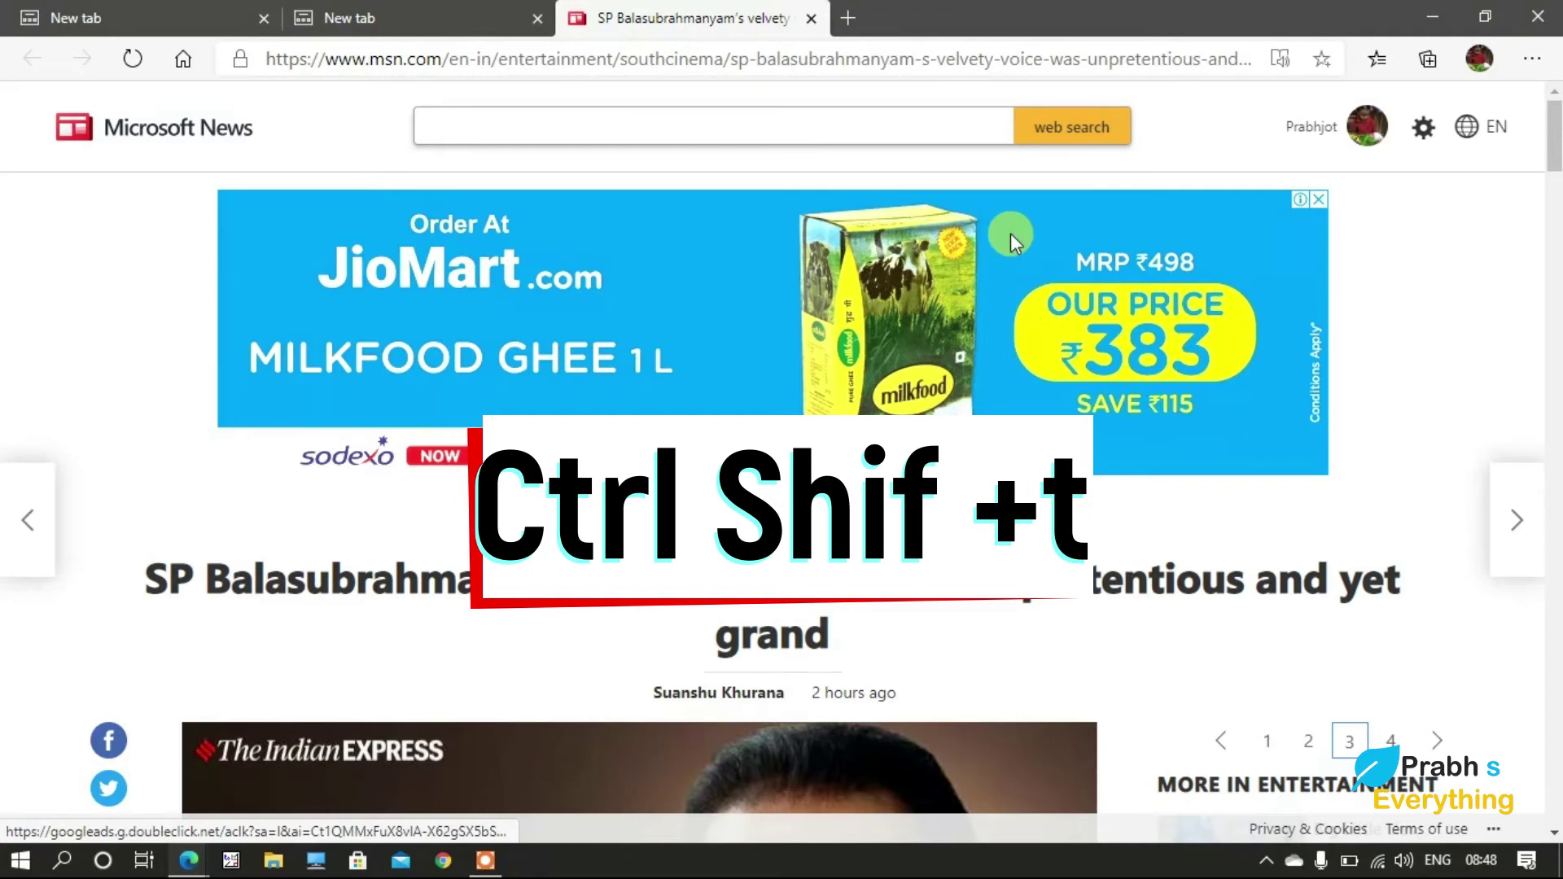
# Step: Reopen the closed Vodafone tax-spat article tab with Ctrl+Shift+T
pyautogui.hotkey('ctrl', 'shift', 't')
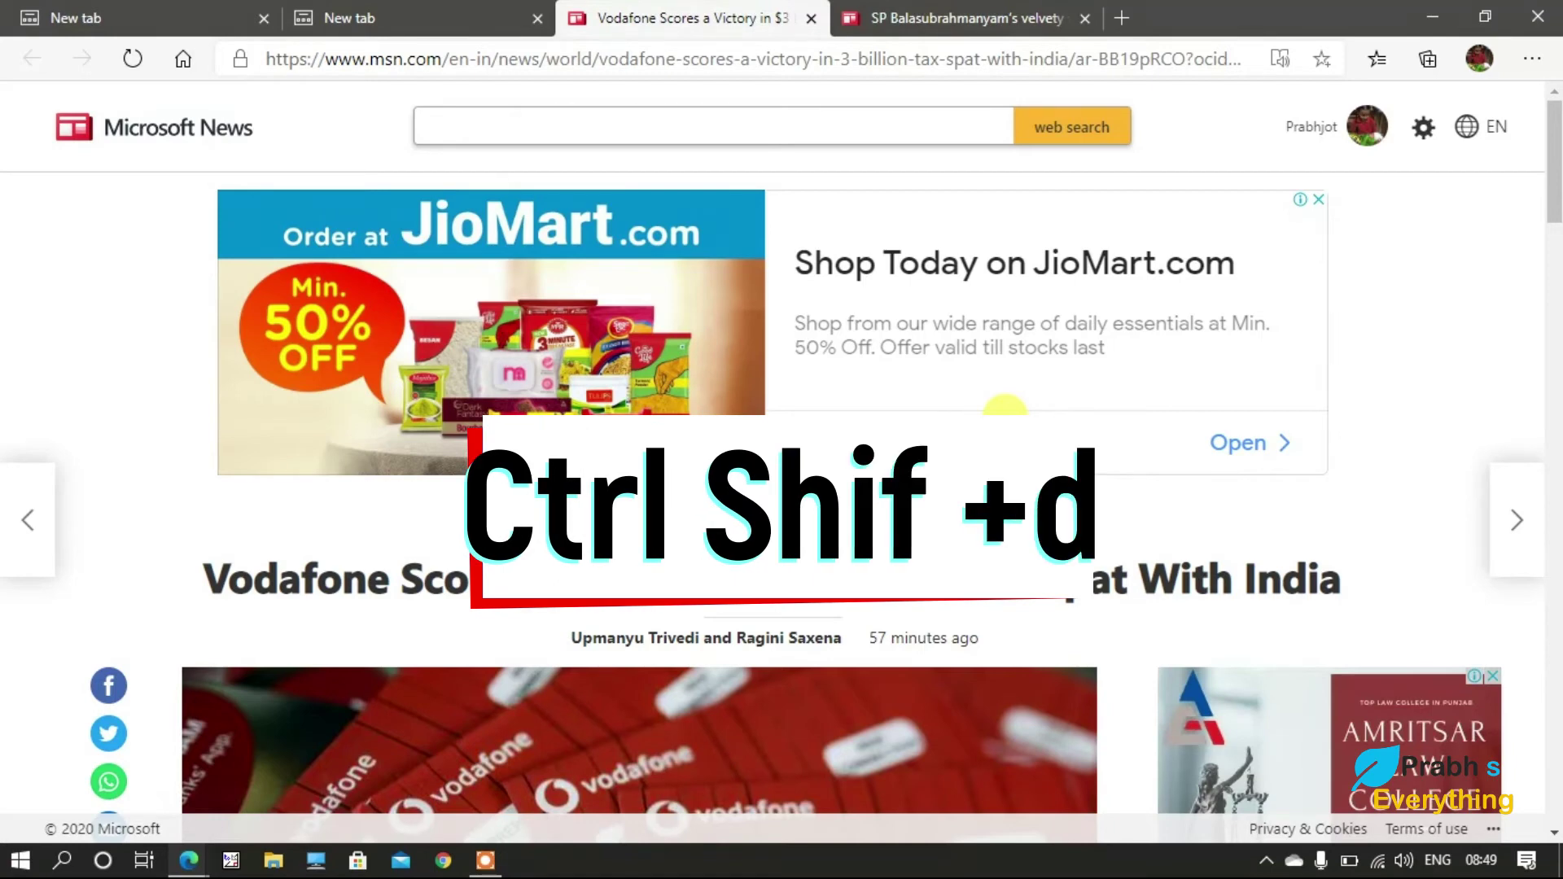
# Step: Open the Add all tabs to favorites dialog with Ctrl+Shift+D
pyautogui.hotkey('ctrl', 'shift', 'd')
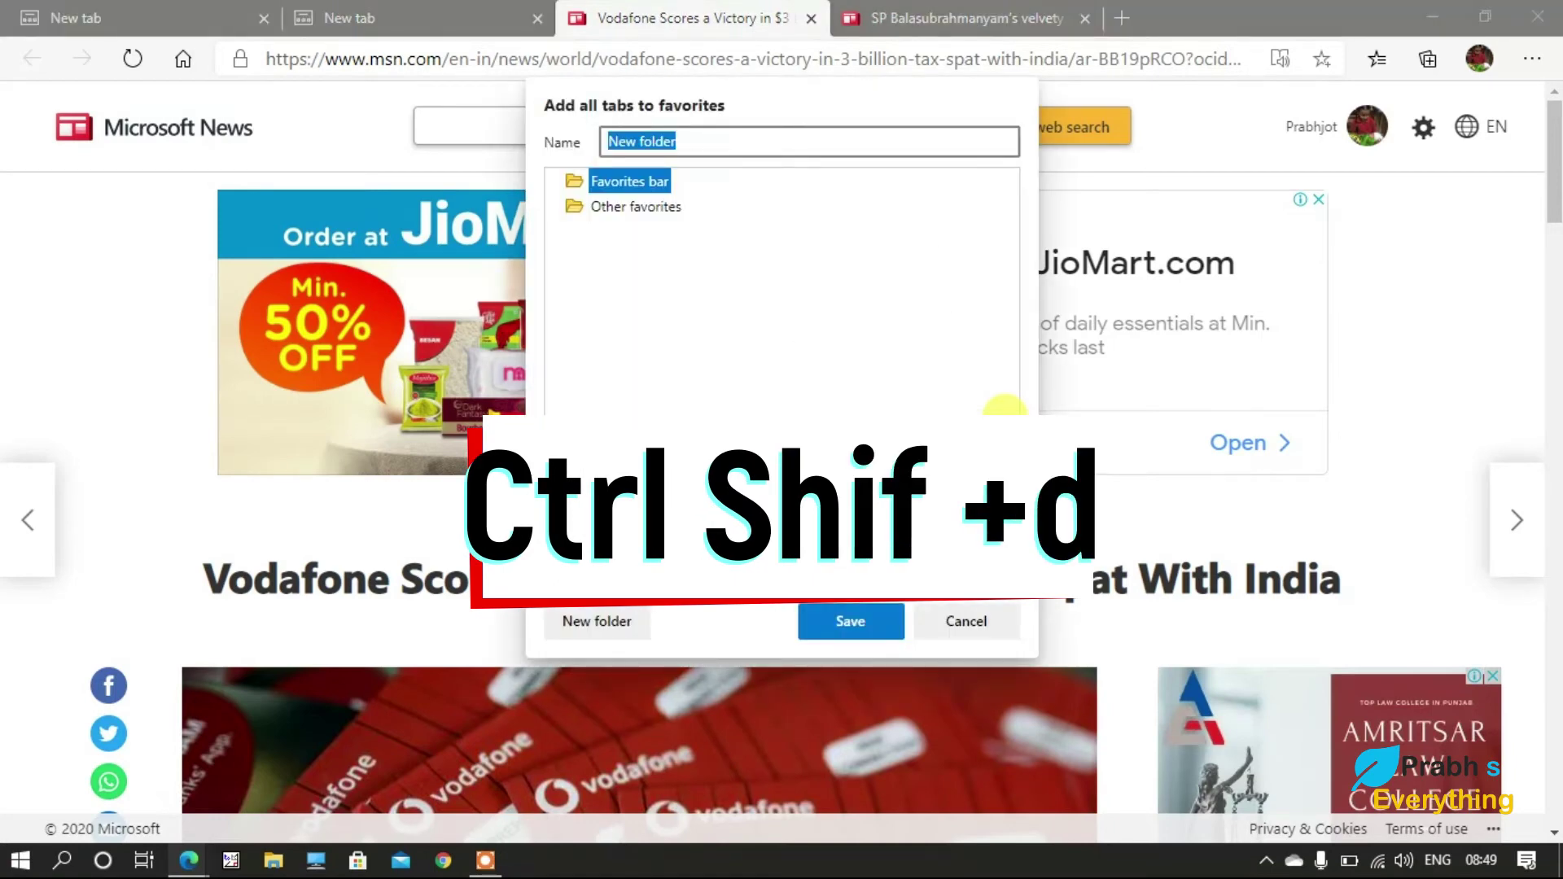
# Step: Cancel the Add all tabs to favorites dialog without saving the tabs
pyautogui.click(865, 629)
pyautogui.click(968, 630)
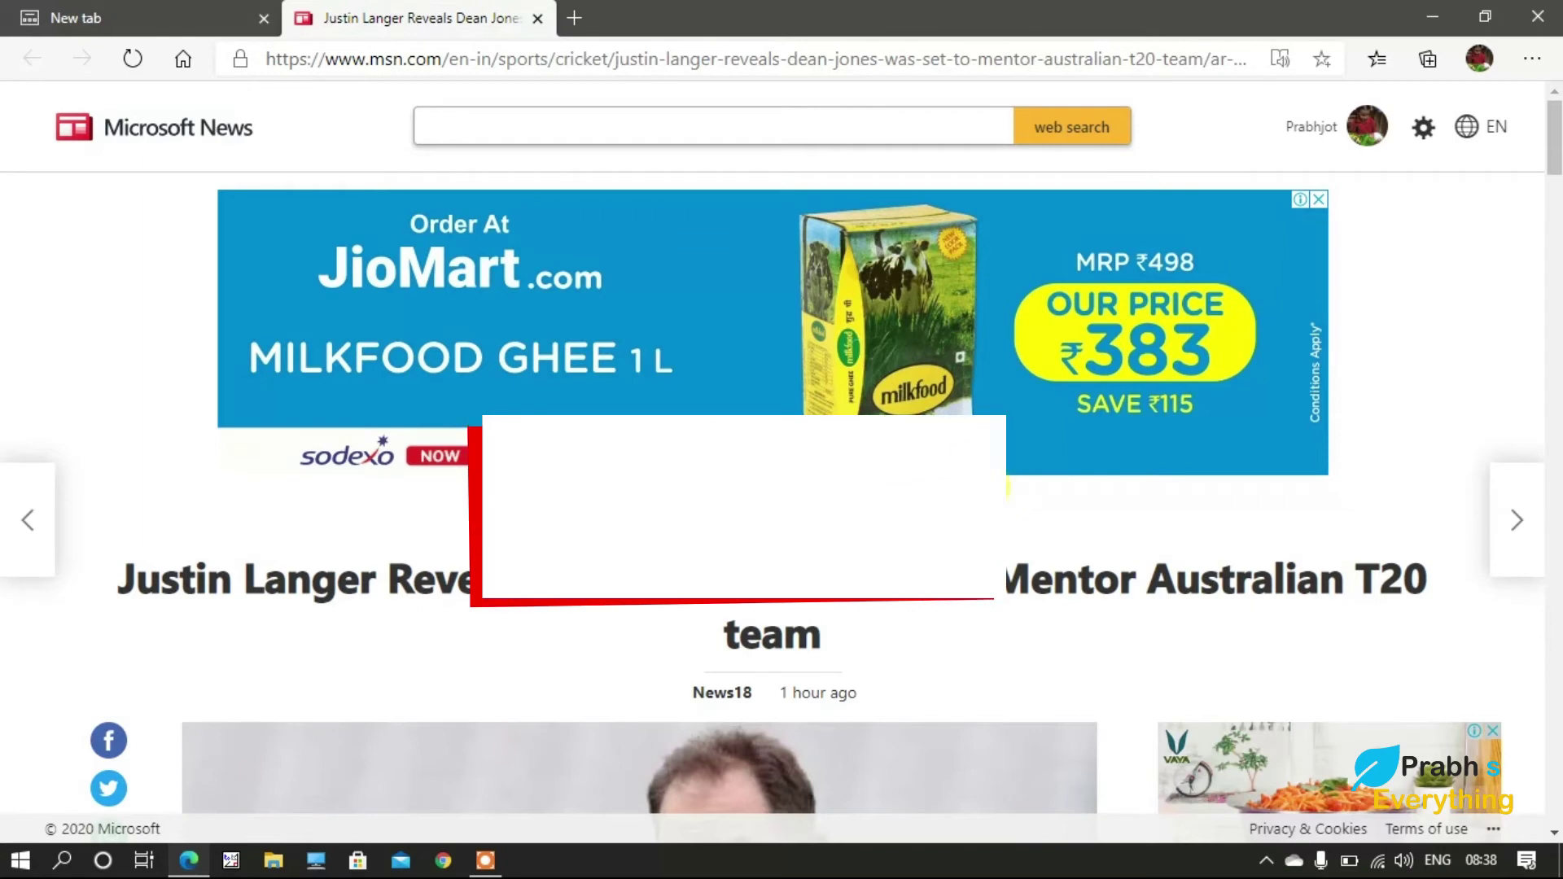
# Step: Show the desktop and restore Edge with Win+D, then close Edge and summon Shut Down with Alt+F4
pyautogui.press('super+d')
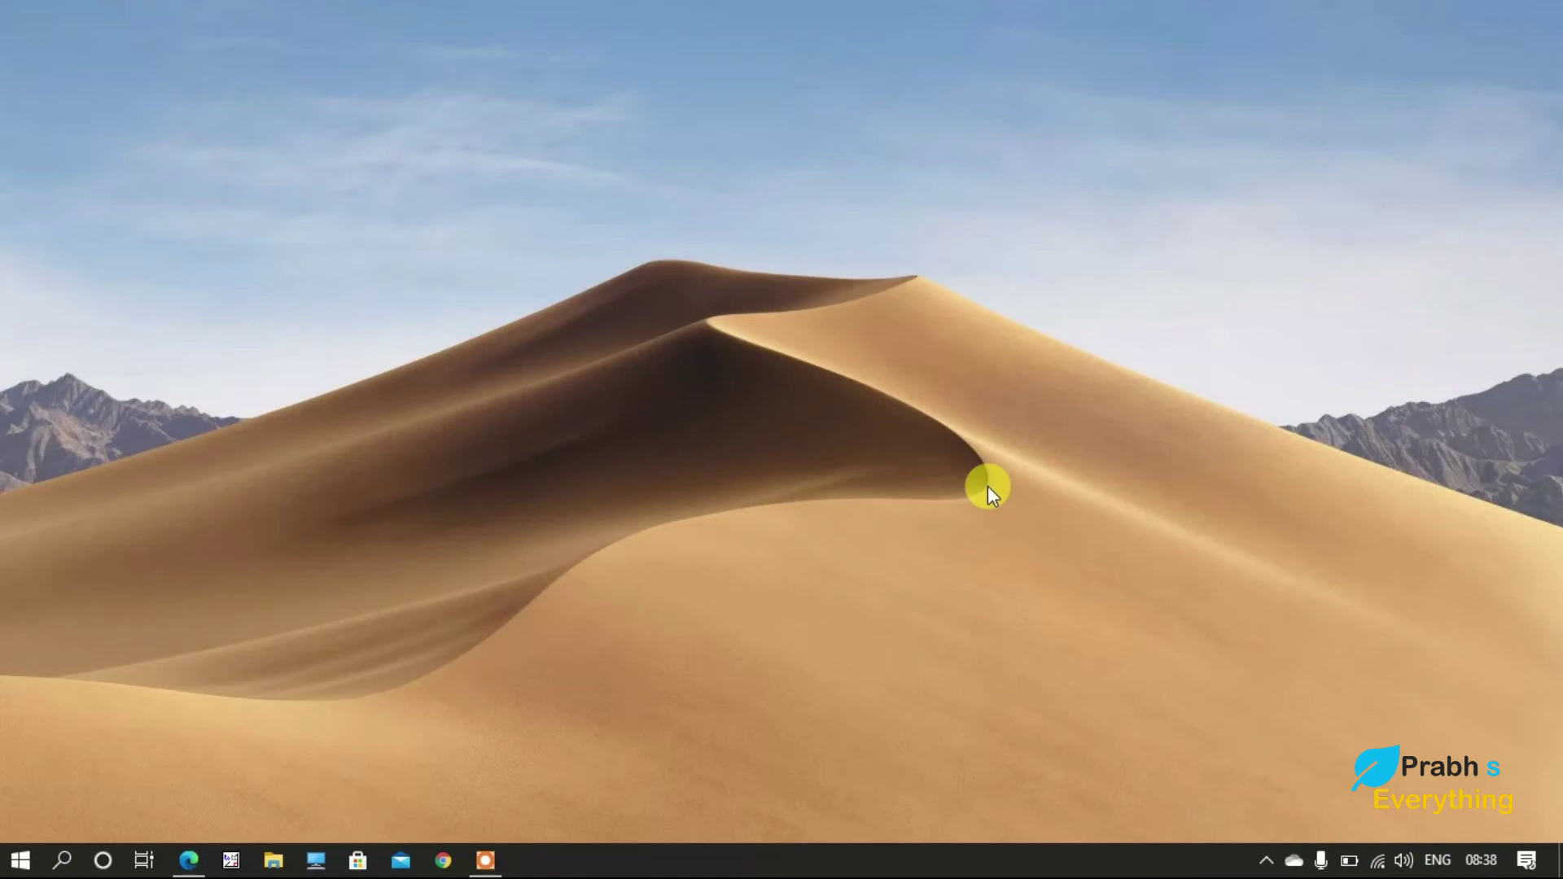
pyautogui.press('super+d')
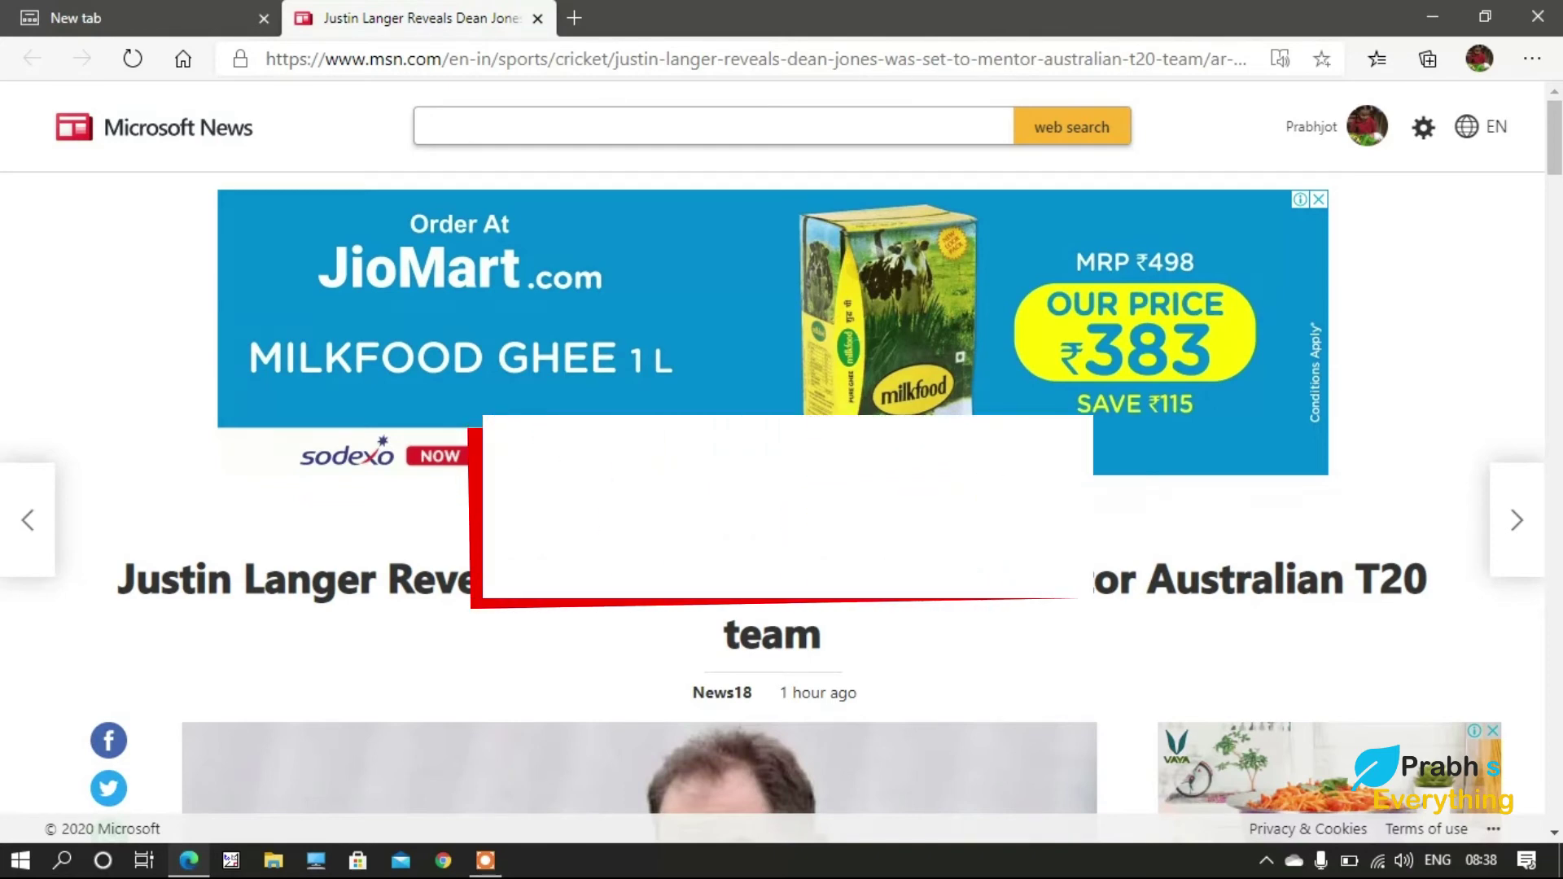
pyautogui.hotkey('alt', 'F4')
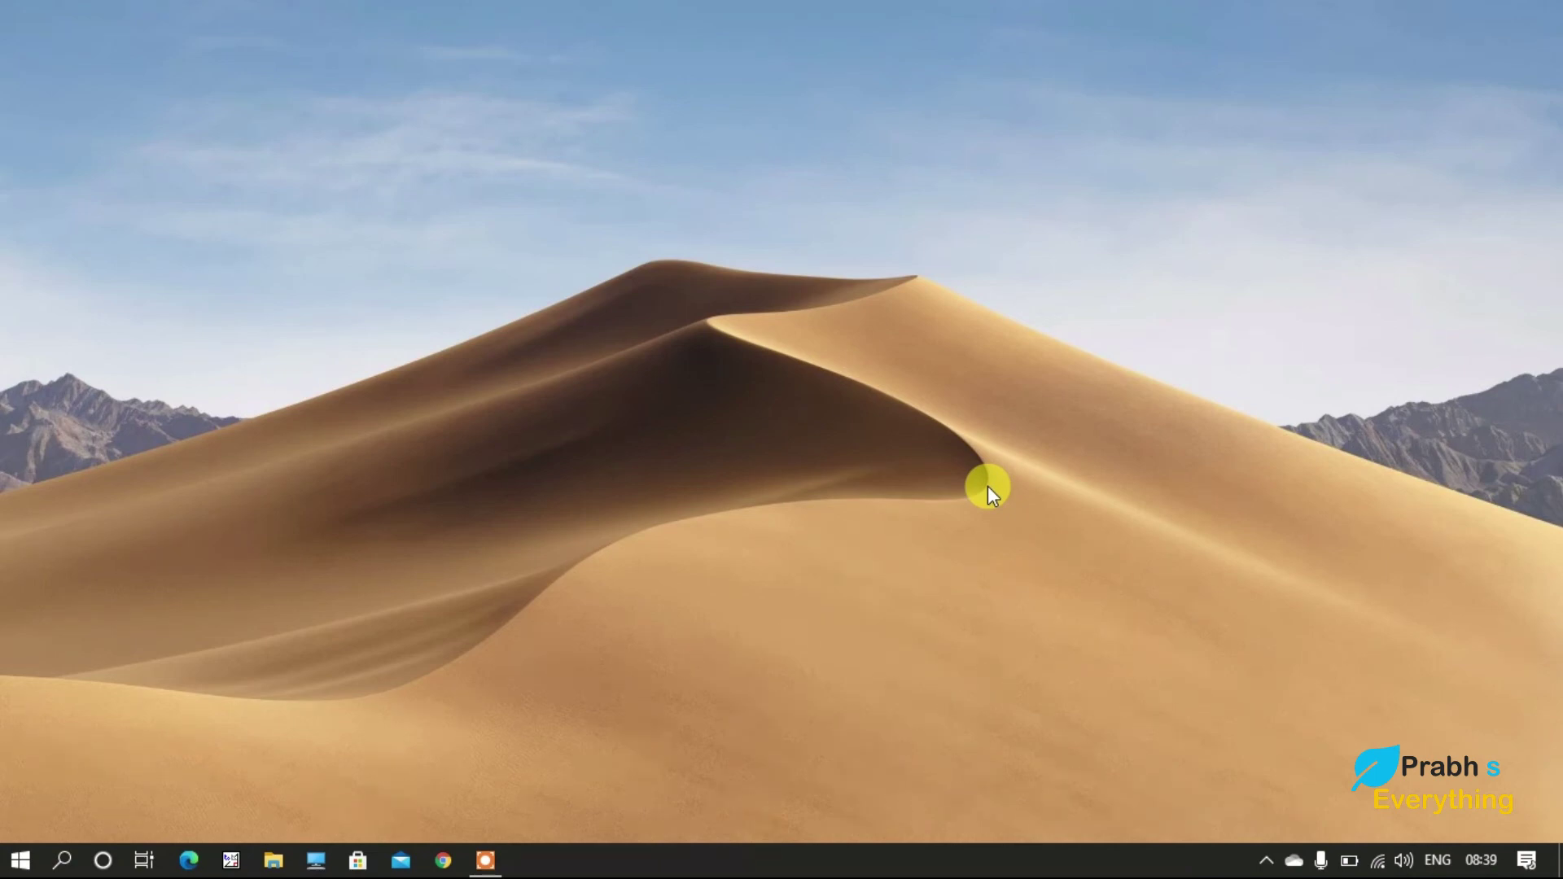
pyautogui.hotkey('alt', 'F4')
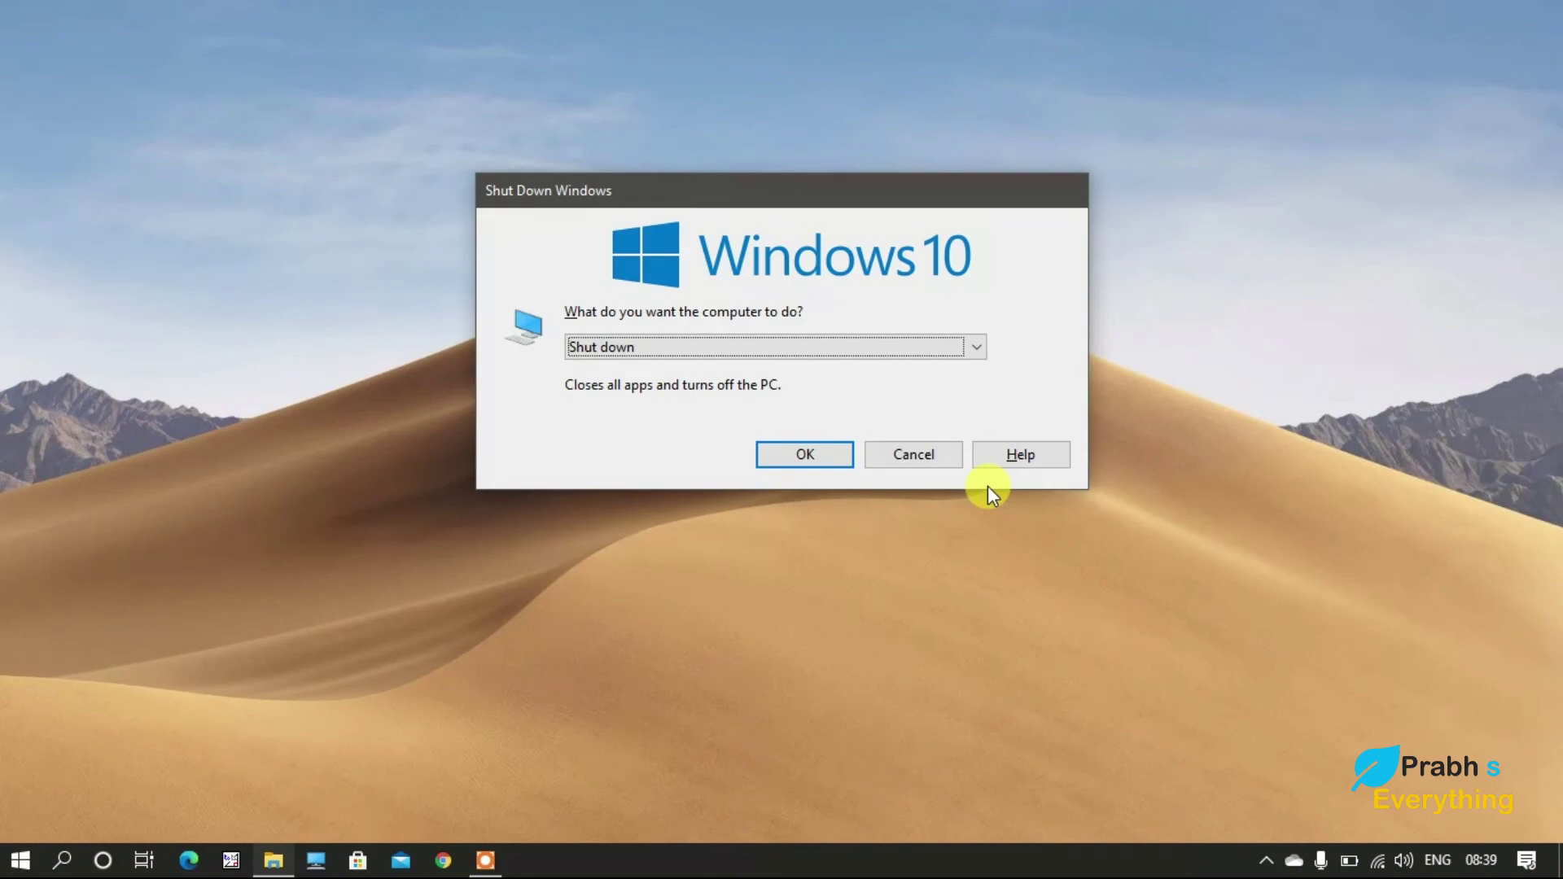
# Step: Dismiss the Shut Down Windows dialog and relaunch Edge from the taskbar
pyautogui.press('Escape')
pyautogui.click(190, 862)
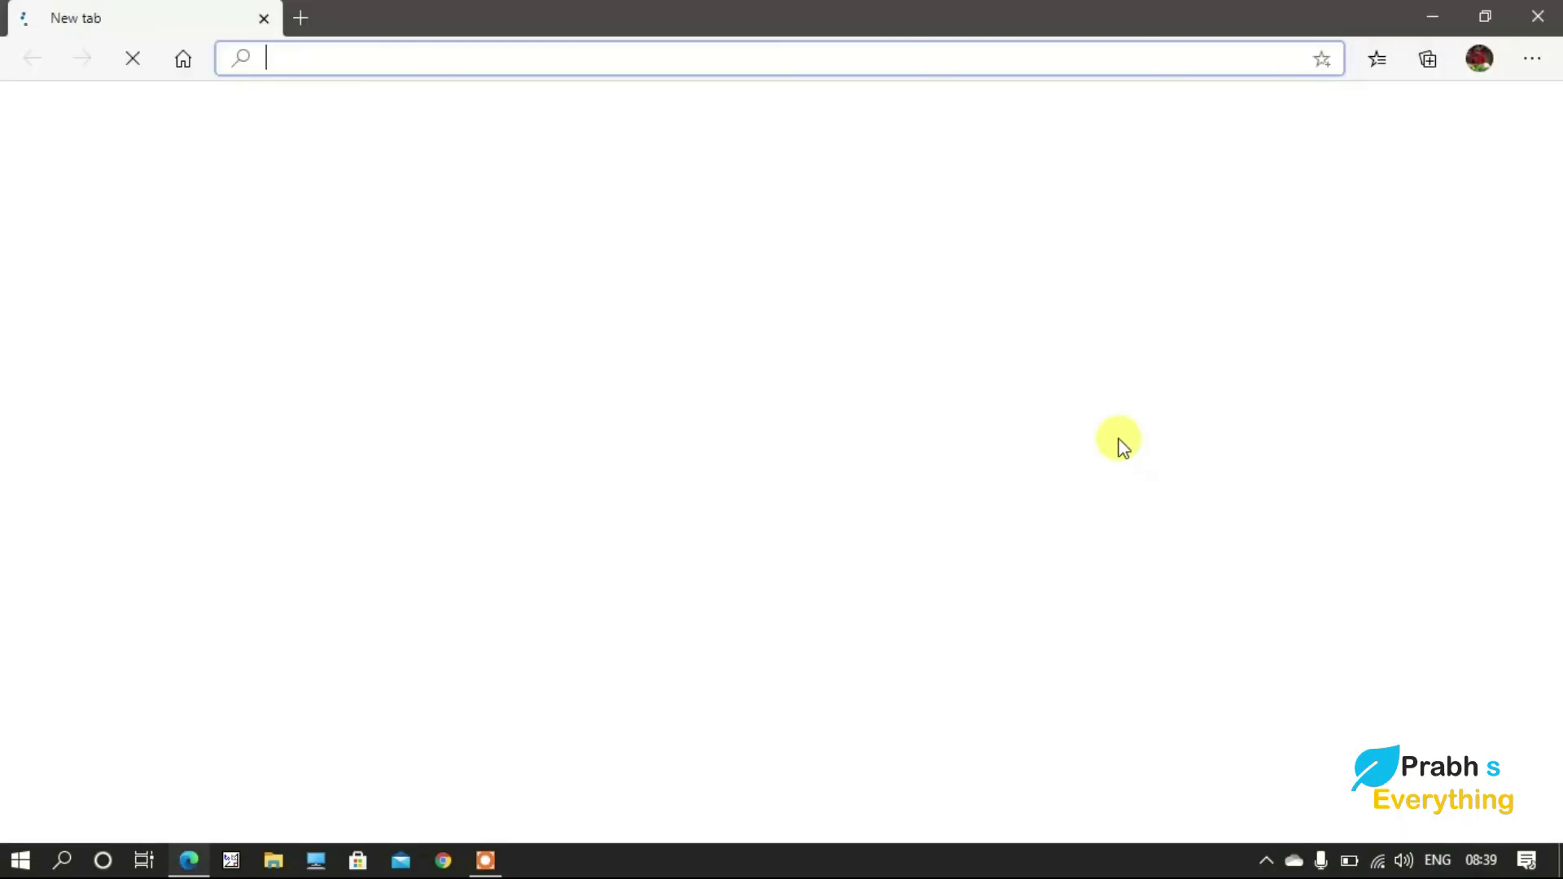